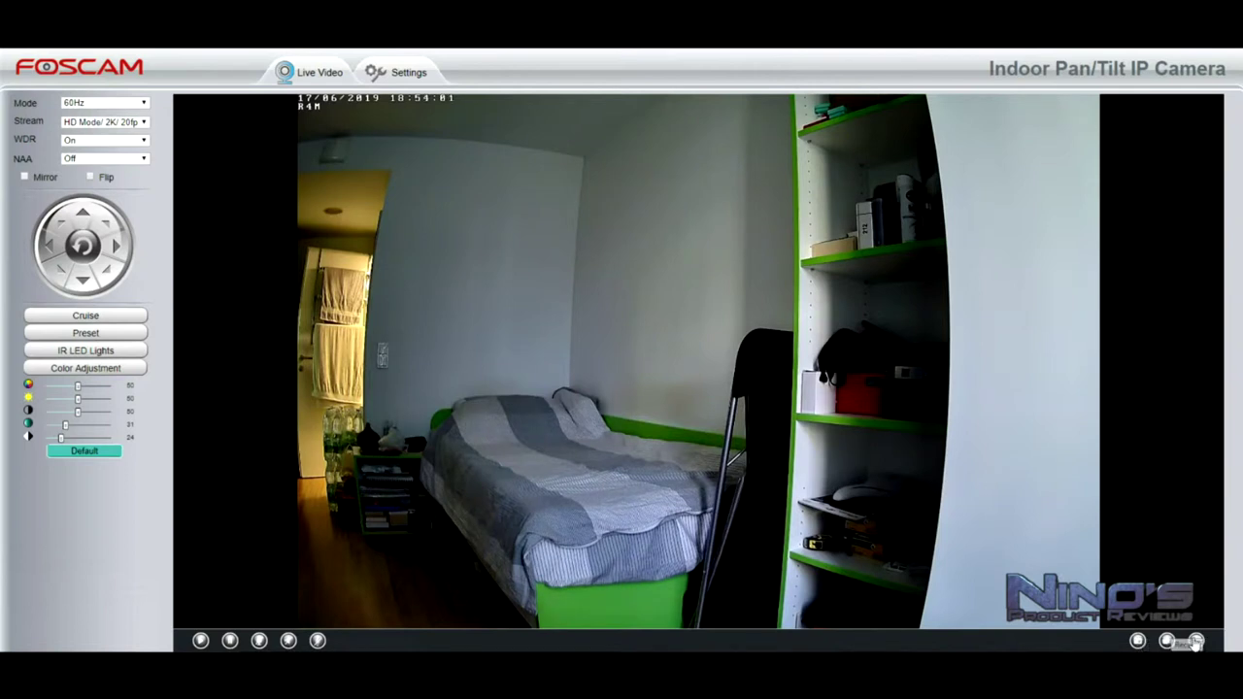
View the live camera video in full screen, and return to the normal live view.
{"action": "left_click", "coordinate": [1196, 641]}
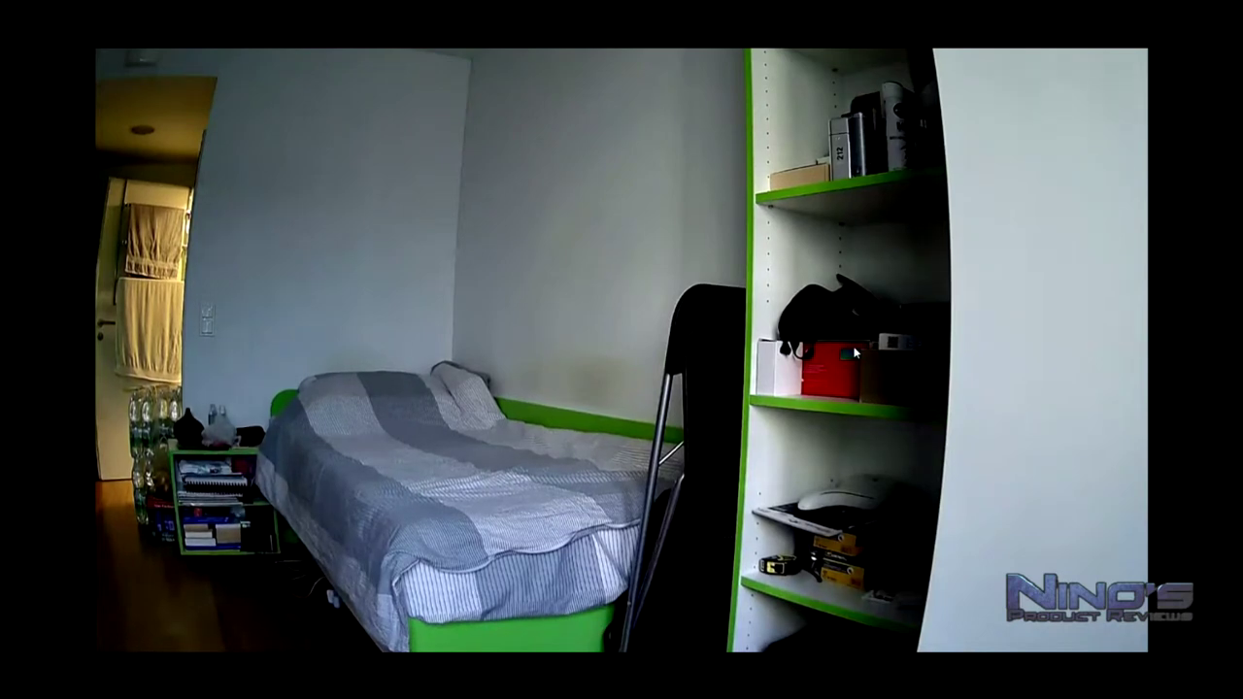
{"action": "double_click", "coordinate": [641, 232]}
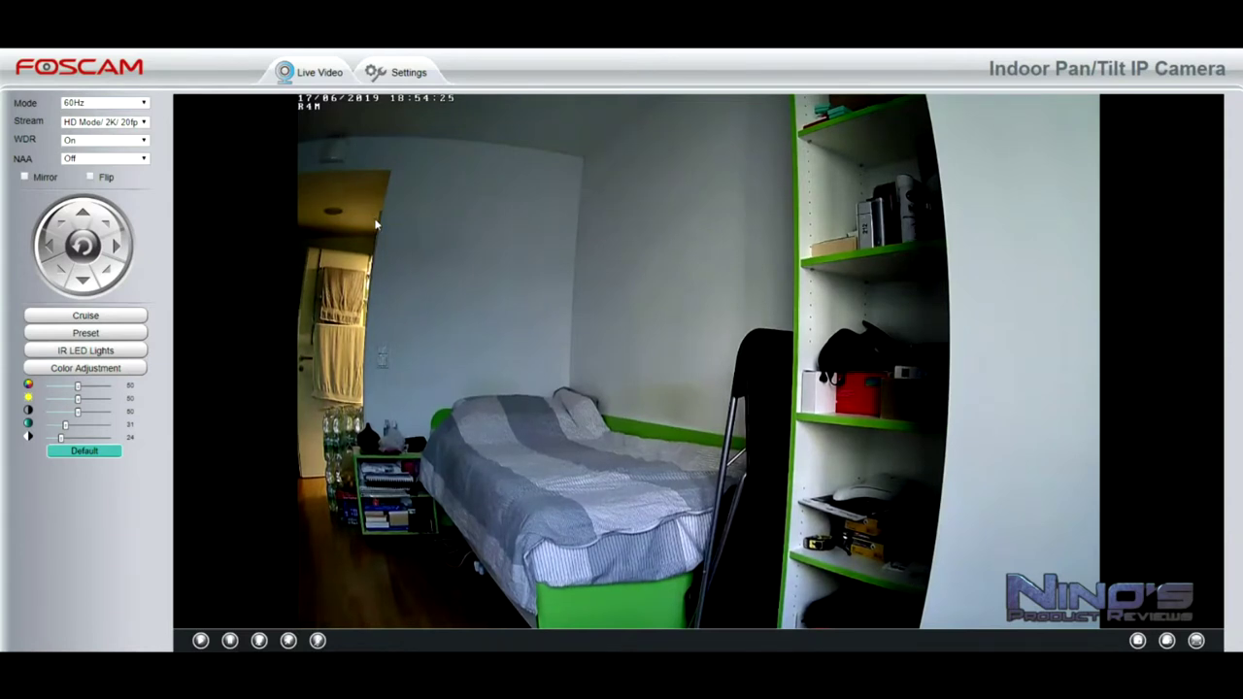
Open the camera settings and review the device information, device status, session status and log pages.
{"action": "left_click", "coordinate": [406, 76]}
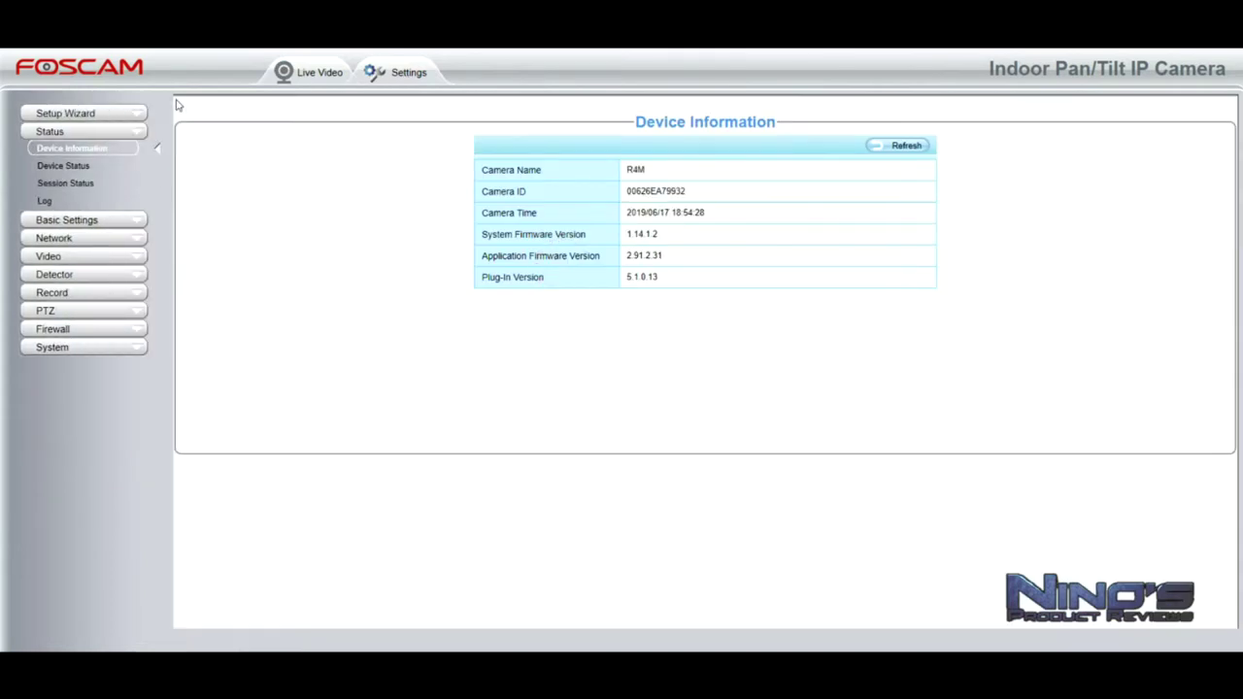
{"action": "left_click", "coordinate": [86, 115]}
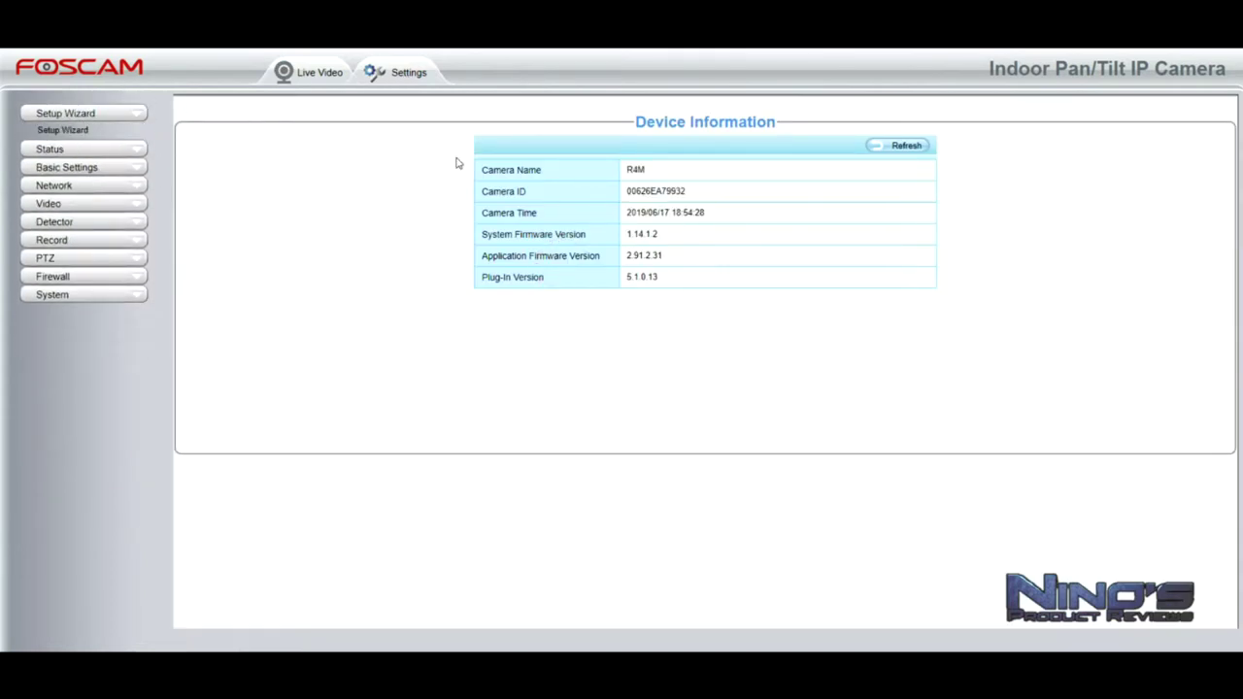
{"action": "left_click", "coordinate": [97, 149]}
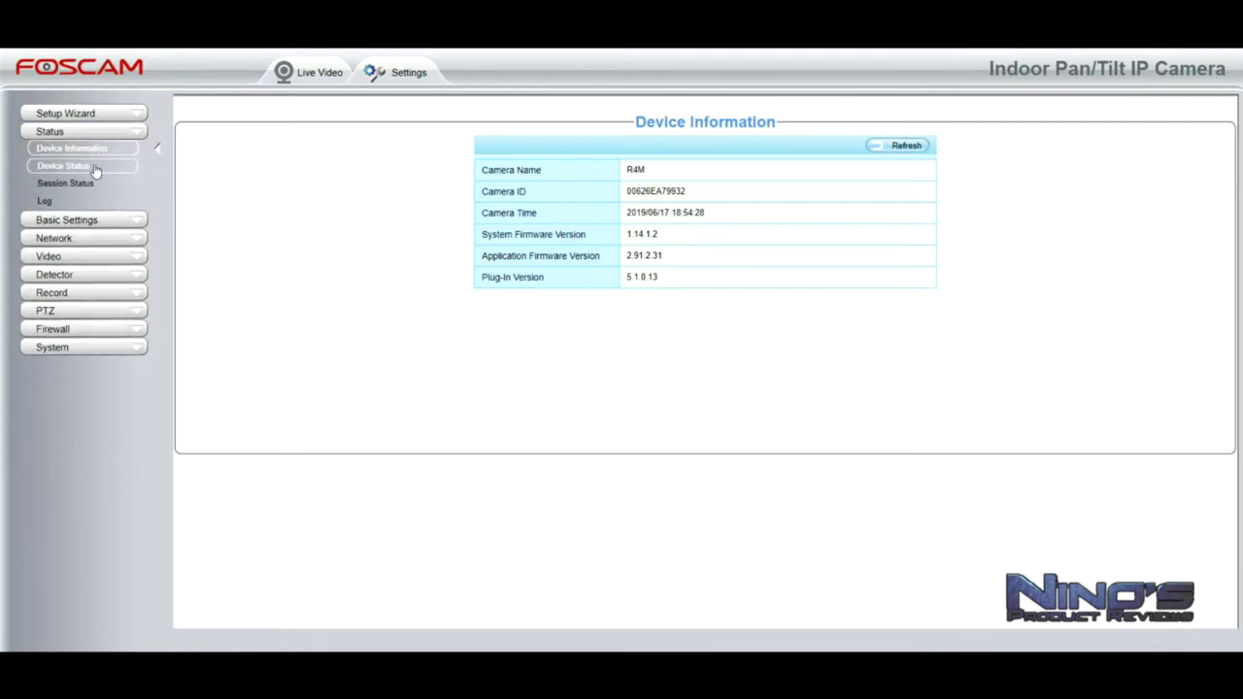
{"action": "left_click", "coordinate": [96, 170]}
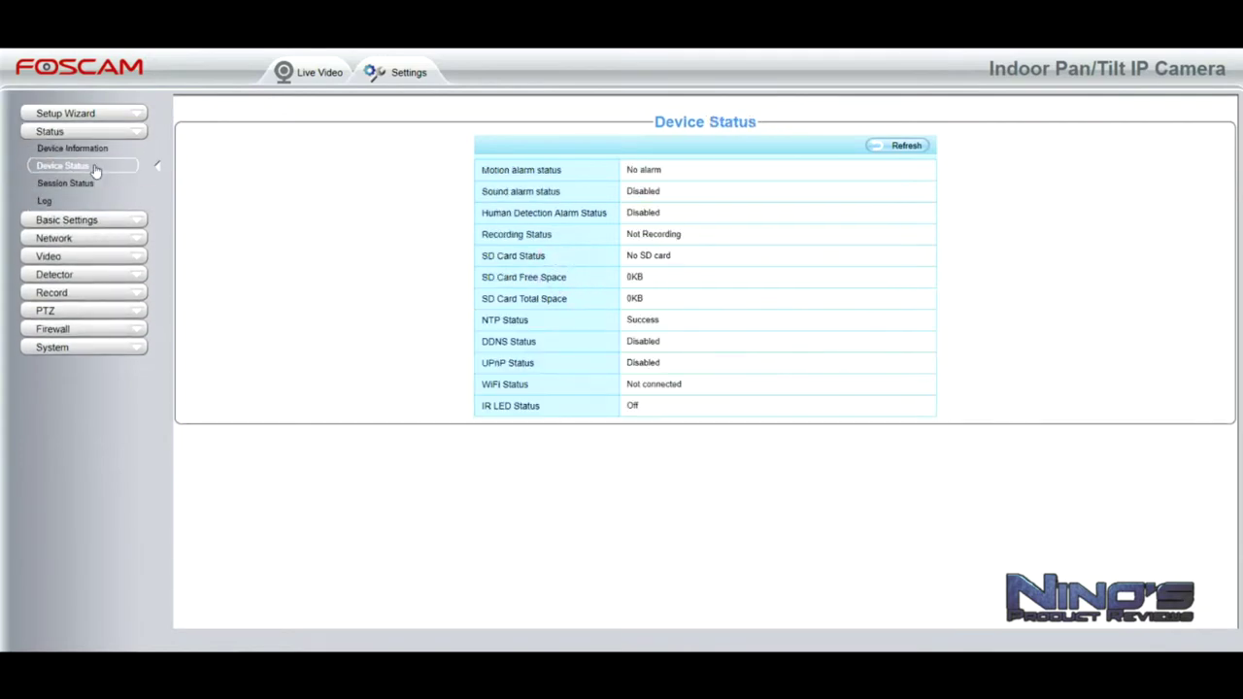
{"action": "left_click", "coordinate": [82, 185]}
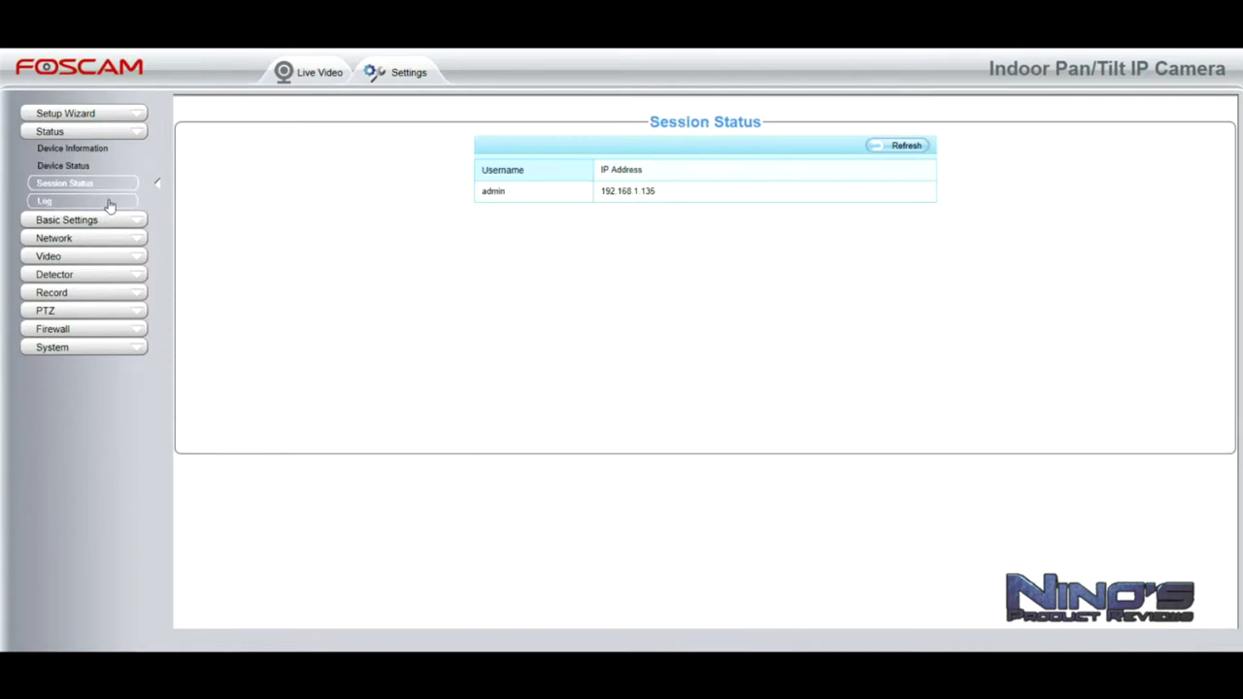
{"action": "left_click", "coordinate": [110, 203]}
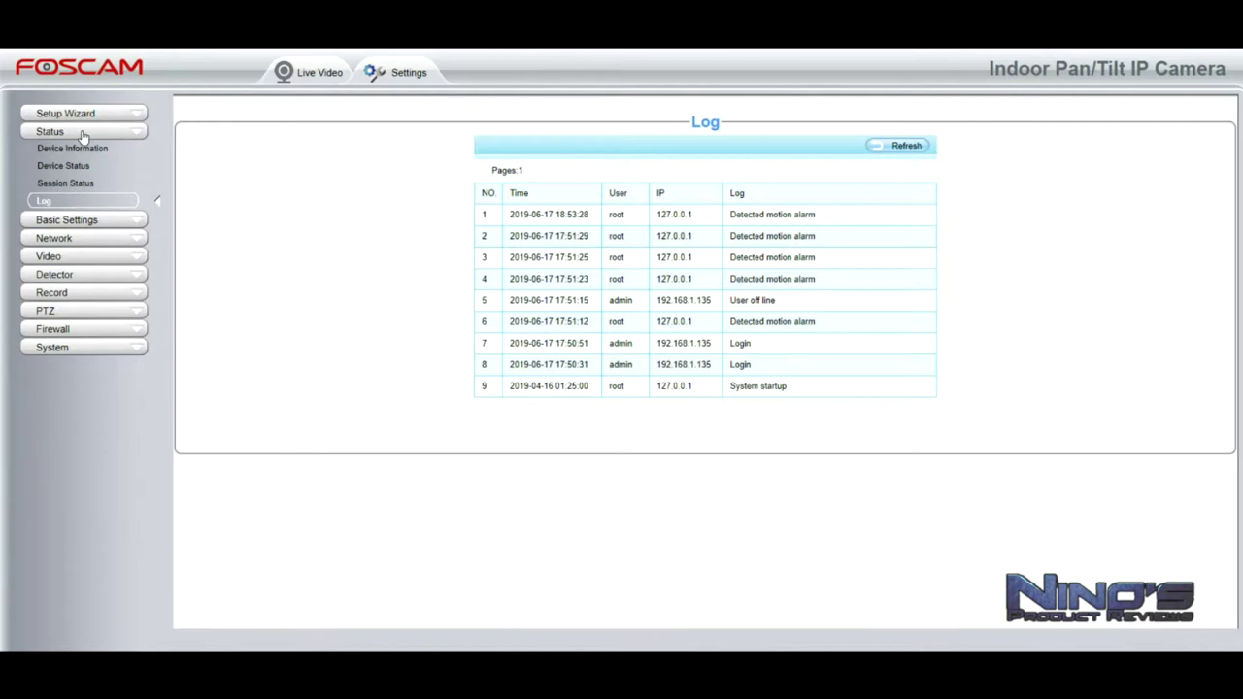
Review the basic settings for camera name, camera time, user accounts, status light and voice prompt.
{"action": "left_click", "coordinate": [93, 221]}
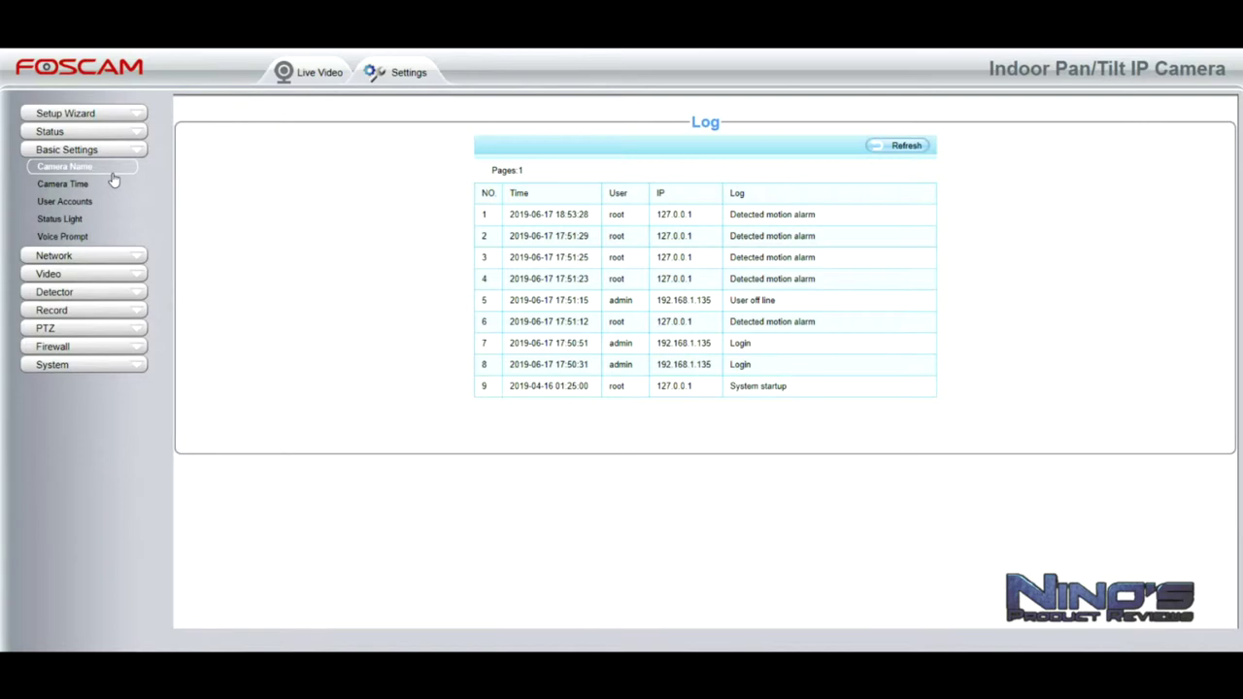
{"action": "left_click", "coordinate": [113, 176]}
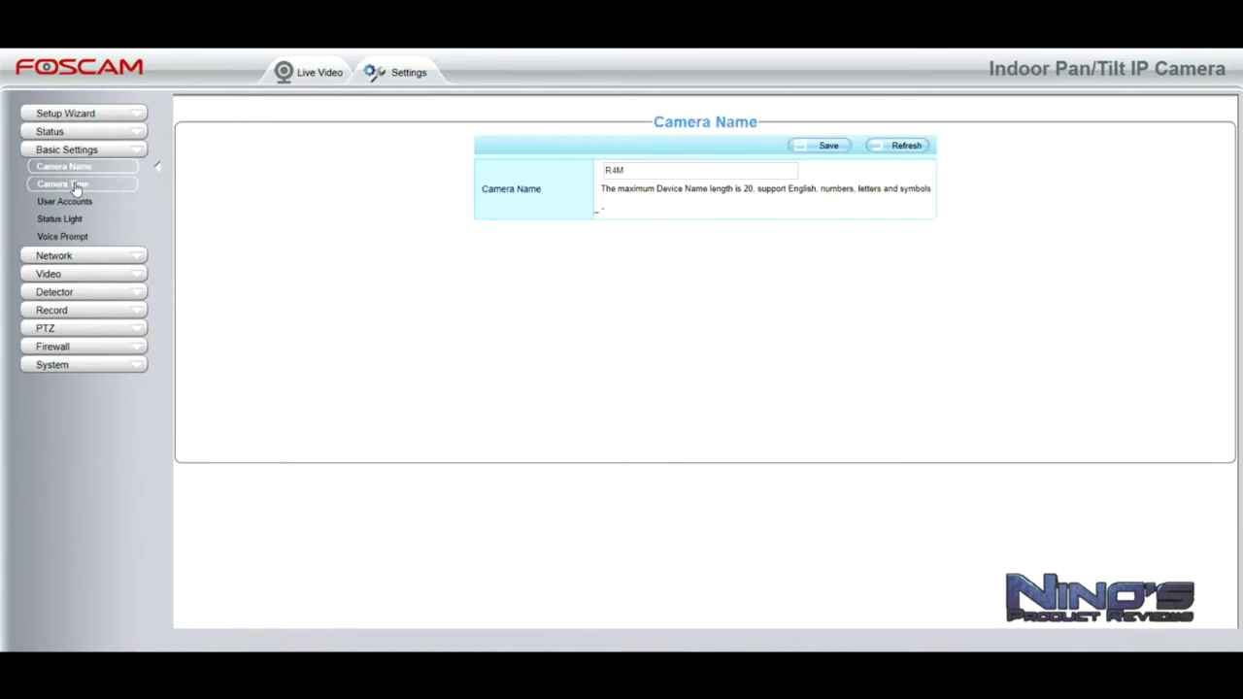
{"action": "left_click", "coordinate": [76, 186]}
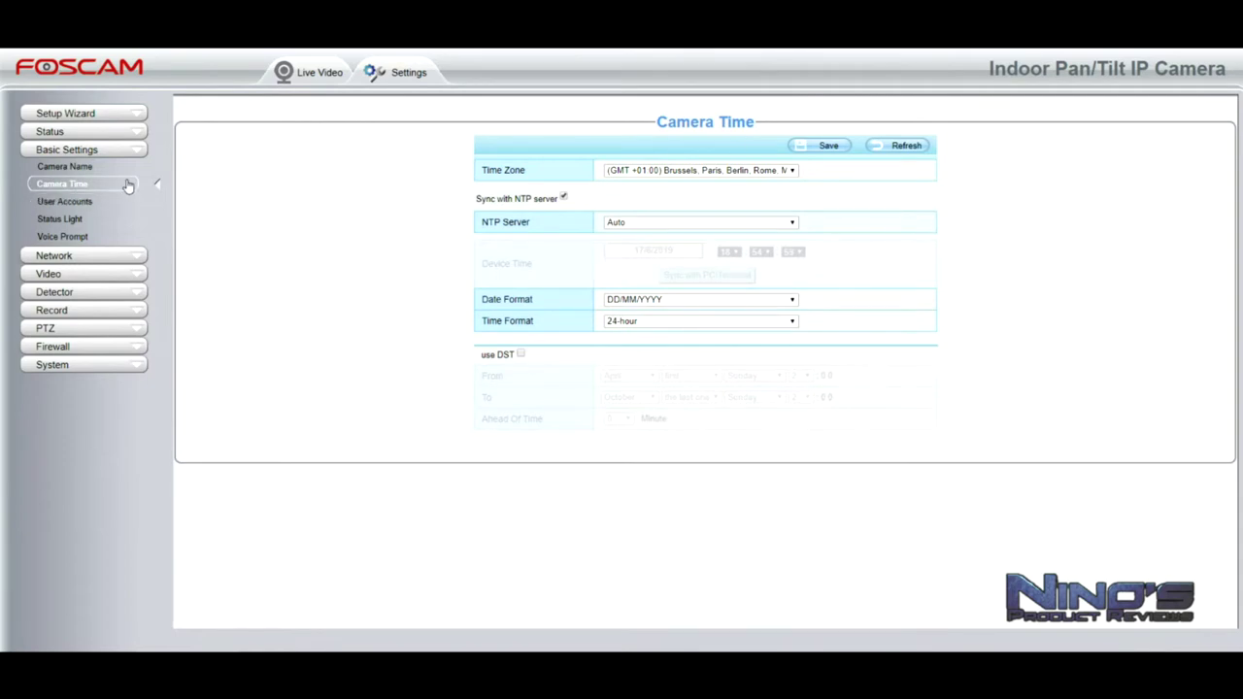
{"action": "left_click", "coordinate": [97, 202]}
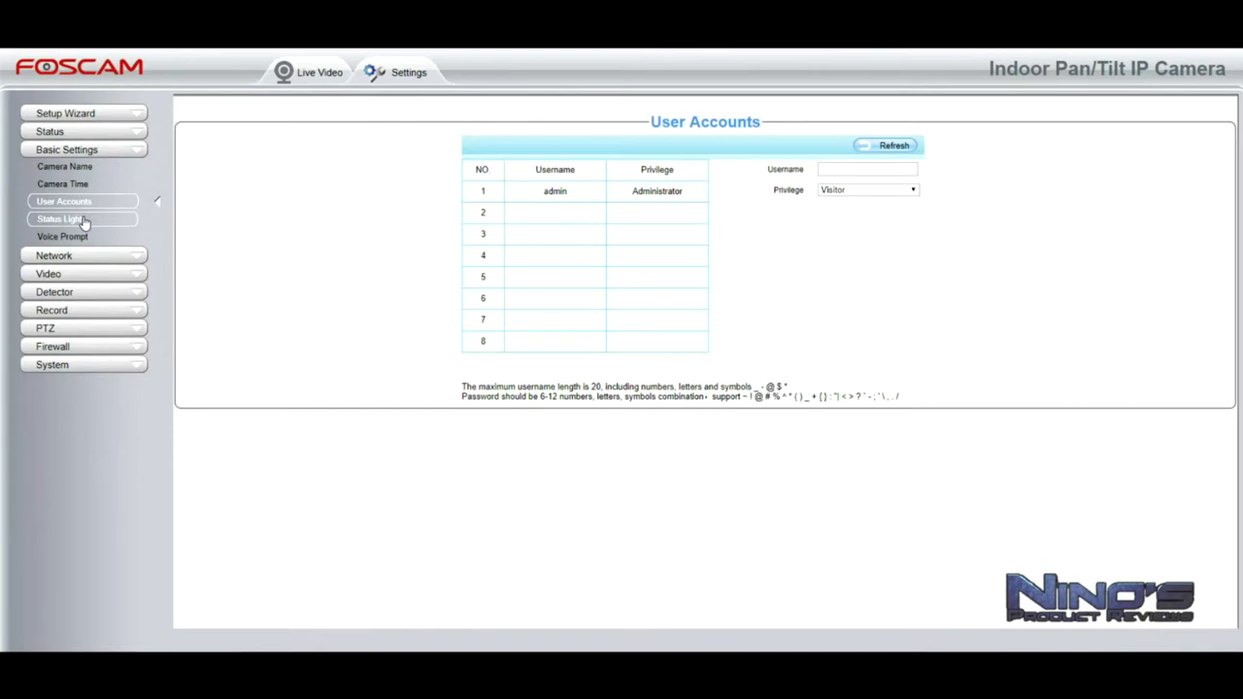
{"action": "left_click", "coordinate": [84, 220]}
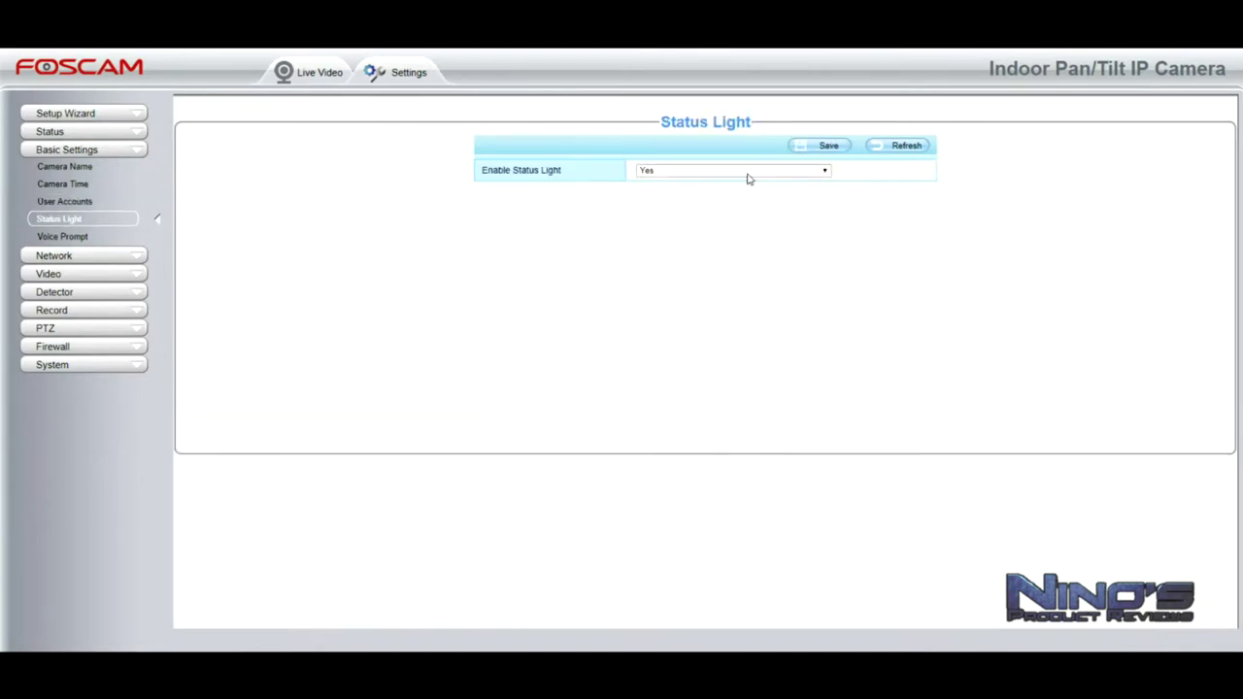
{"action": "left_click", "coordinate": [78, 237]}
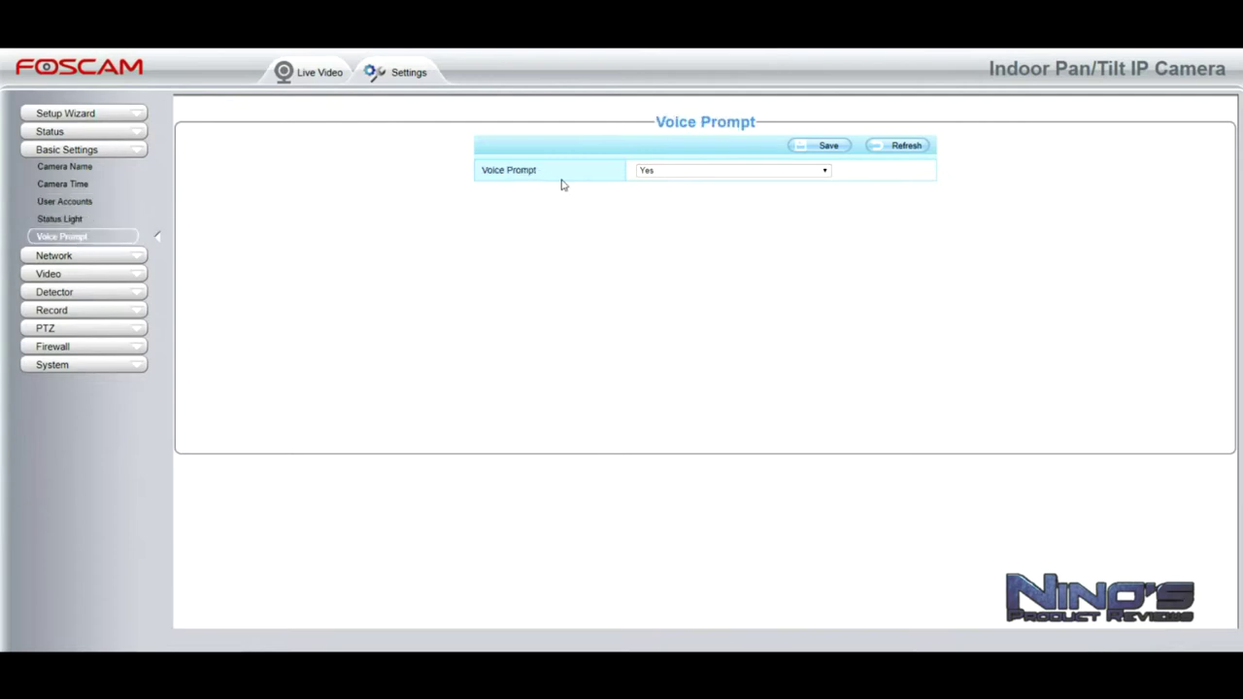
Review the network settings for DDNS, UPnP, ports, mail, FTP, P2P and Onvif.
{"action": "left_click", "coordinate": [76, 255]}
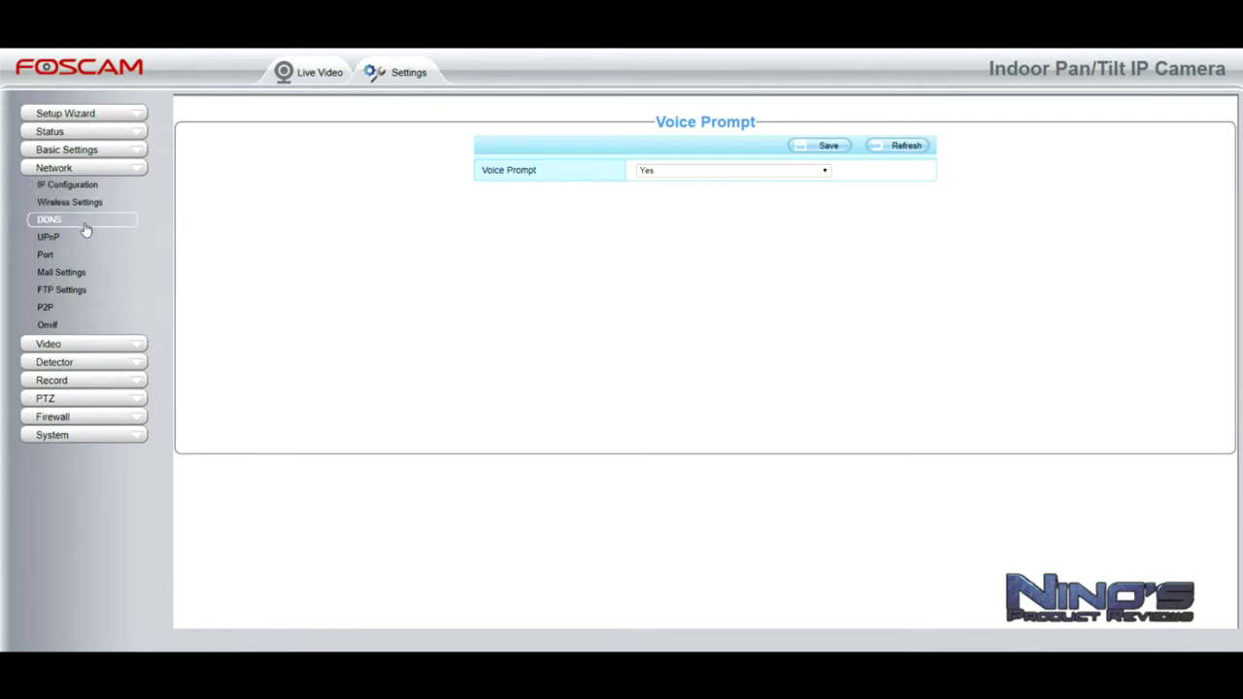
{"action": "left_click", "coordinate": [85, 229]}
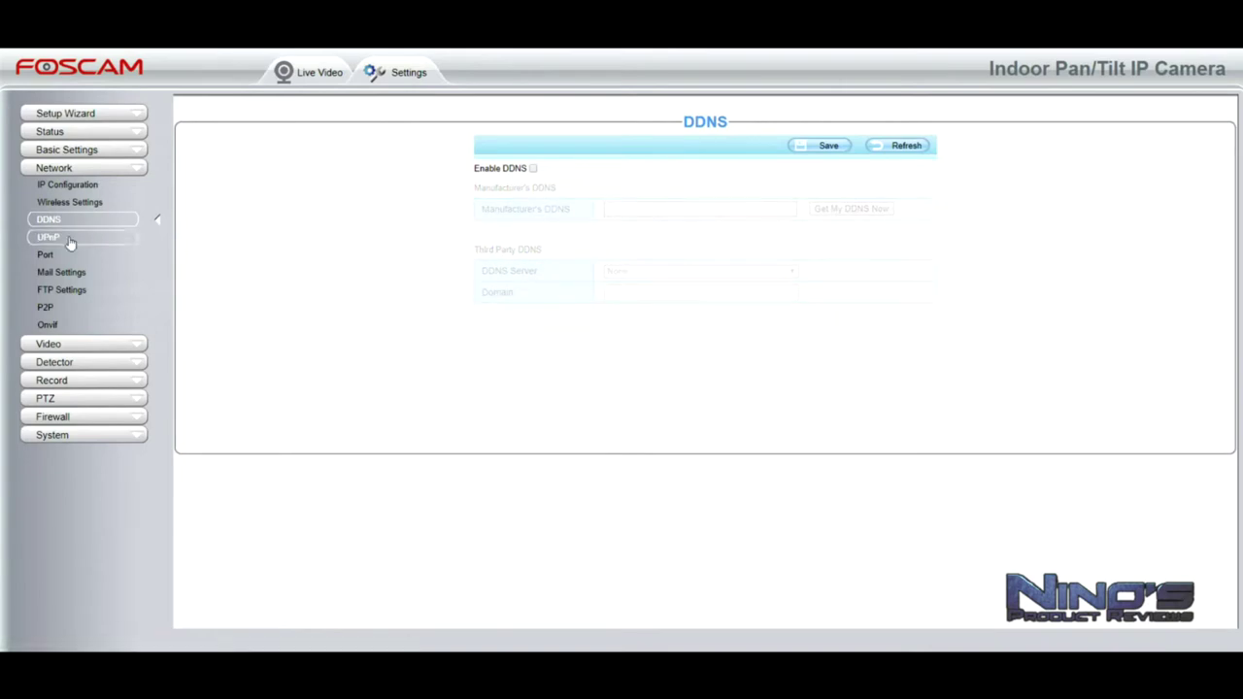
{"action": "left_click", "coordinate": [70, 242]}
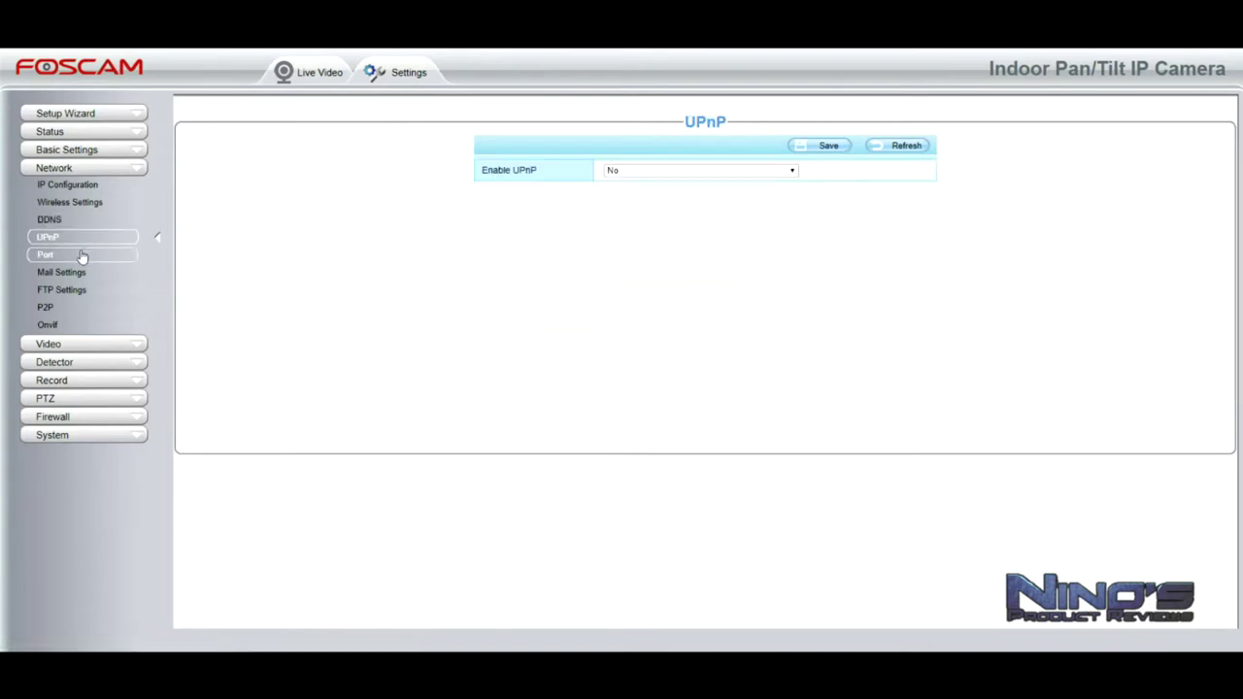
{"action": "left_click", "coordinate": [84, 257]}
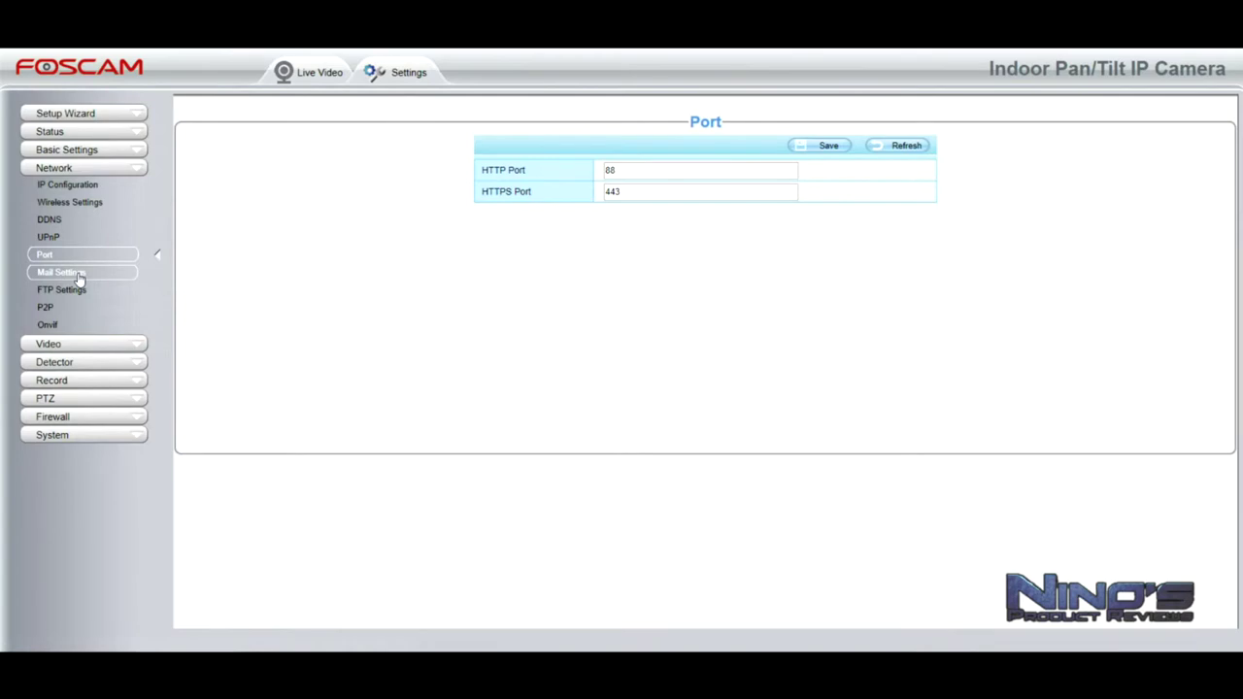
{"action": "left_click", "coordinate": [78, 276]}
{"action": "scroll", "coordinate": [893, 318], "scroll_direction": "down", "scroll_amount": 3}
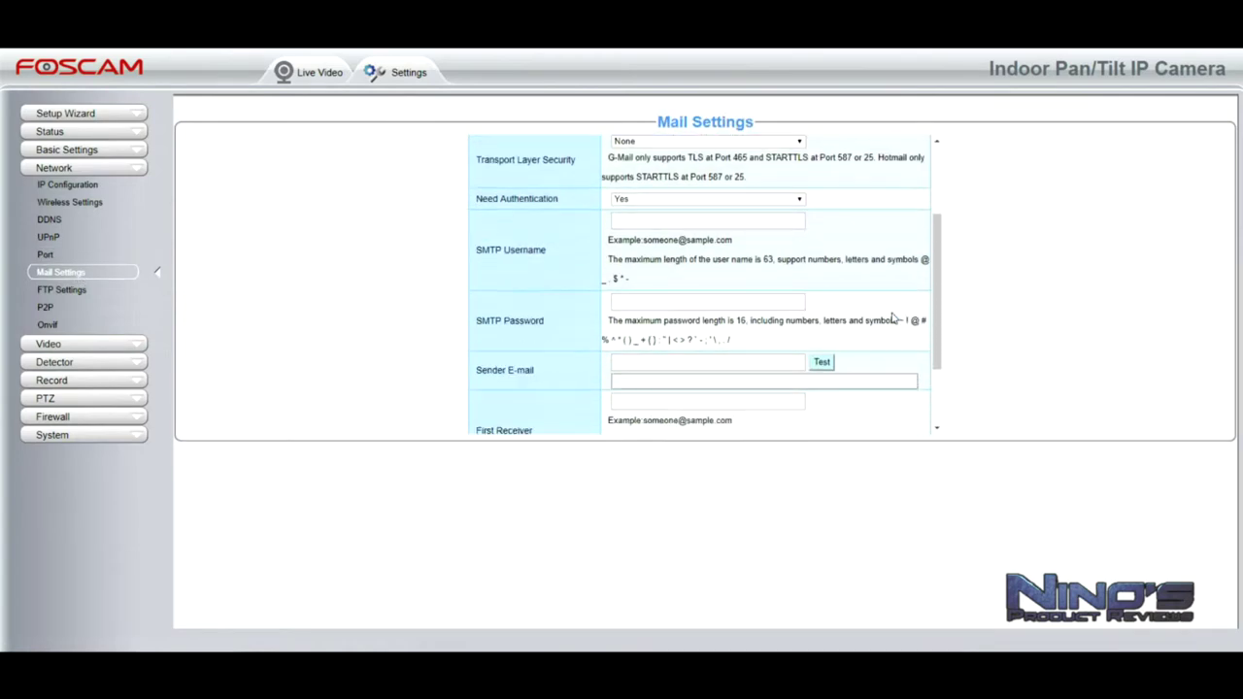
{"action": "scroll", "coordinate": [893, 318], "scroll_direction": "down", "scroll_amount": 2}
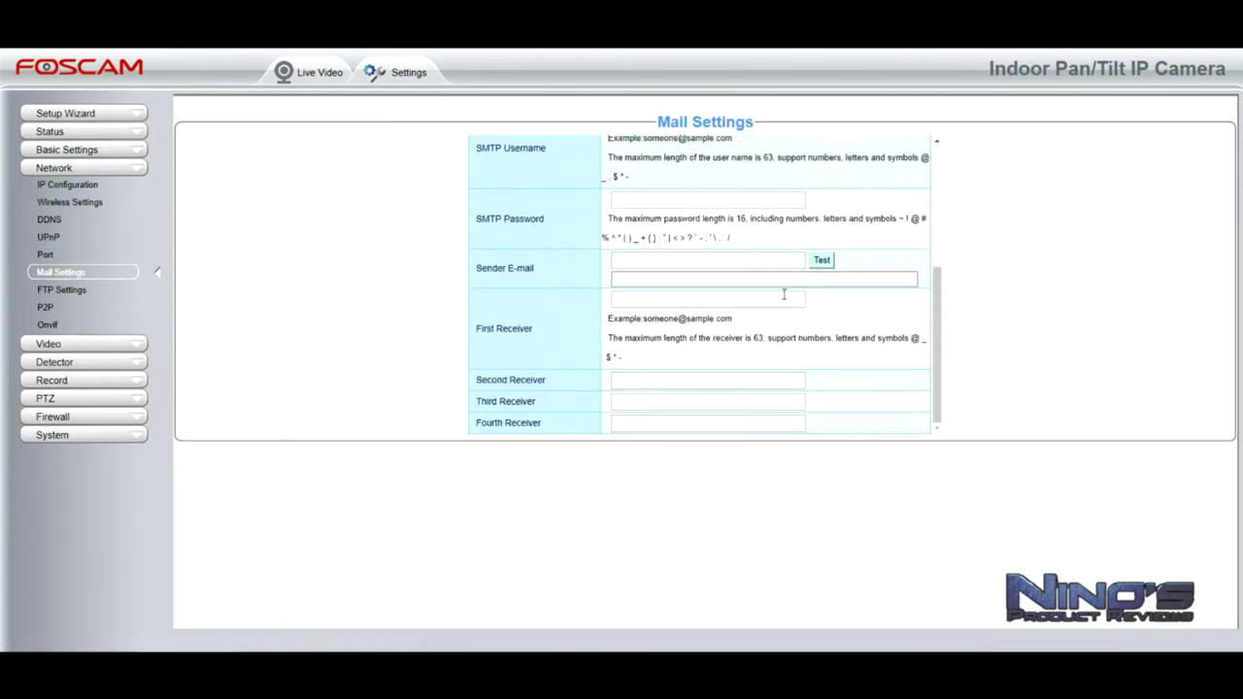
{"action": "left_click", "coordinate": [85, 293]}
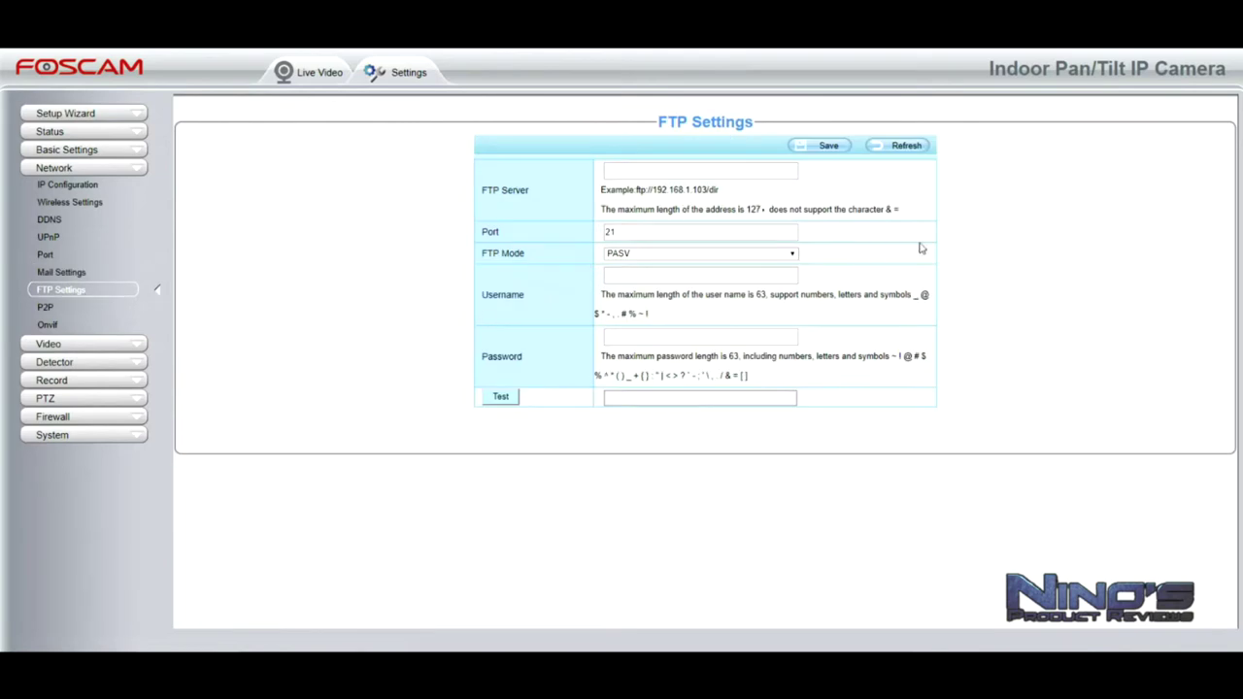
{"action": "left_click", "coordinate": [56, 309]}
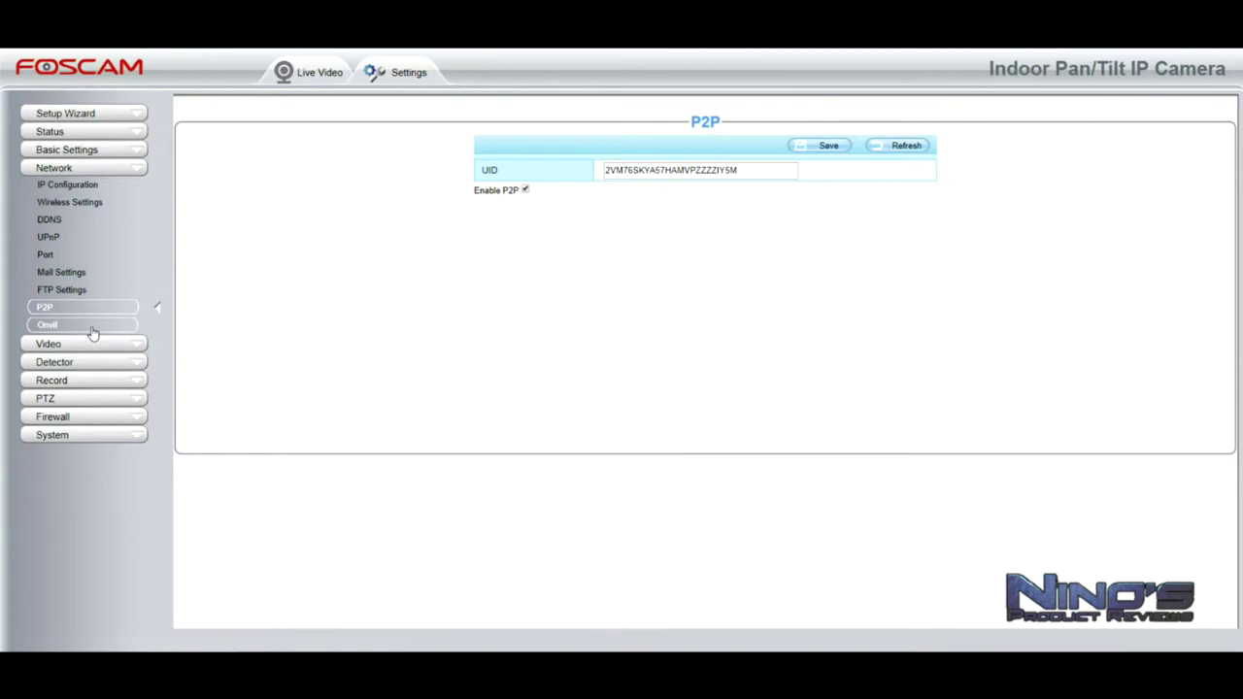
{"action": "left_click", "coordinate": [90, 328]}
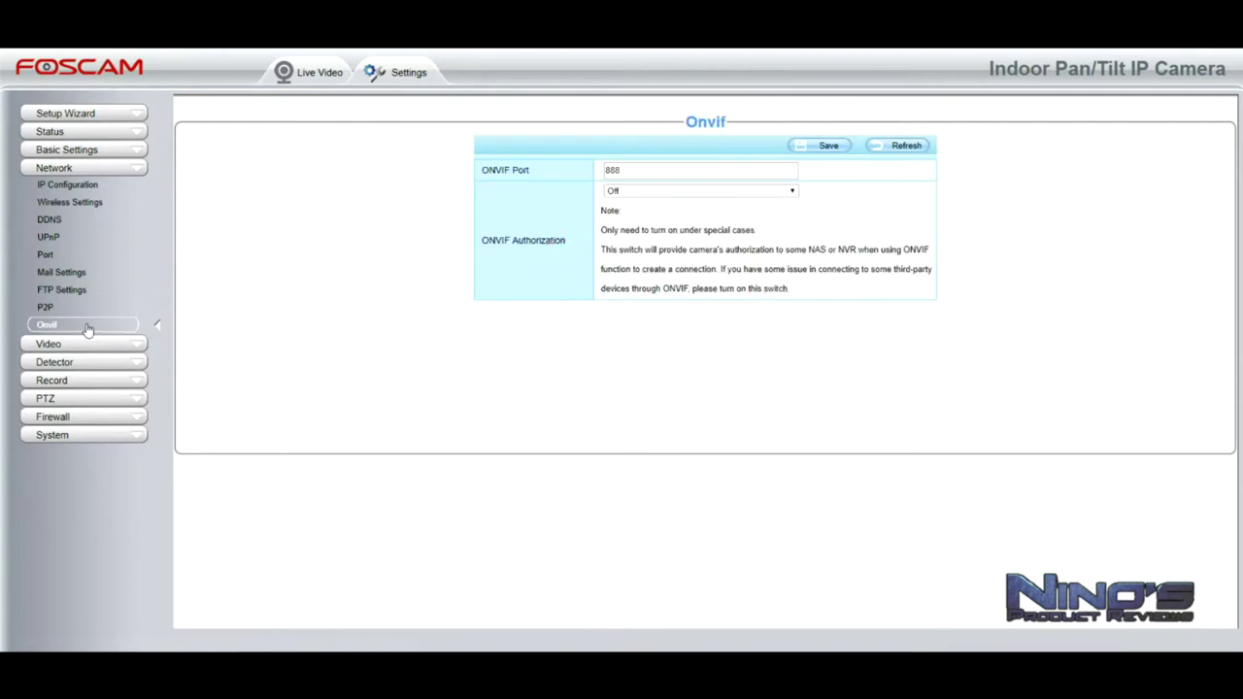
Open the video settings and examine the main stream's available stream types and resolutions.
{"action": "left_click", "coordinate": [75, 348]}
{"action": "left_click", "coordinate": [150, 202]}
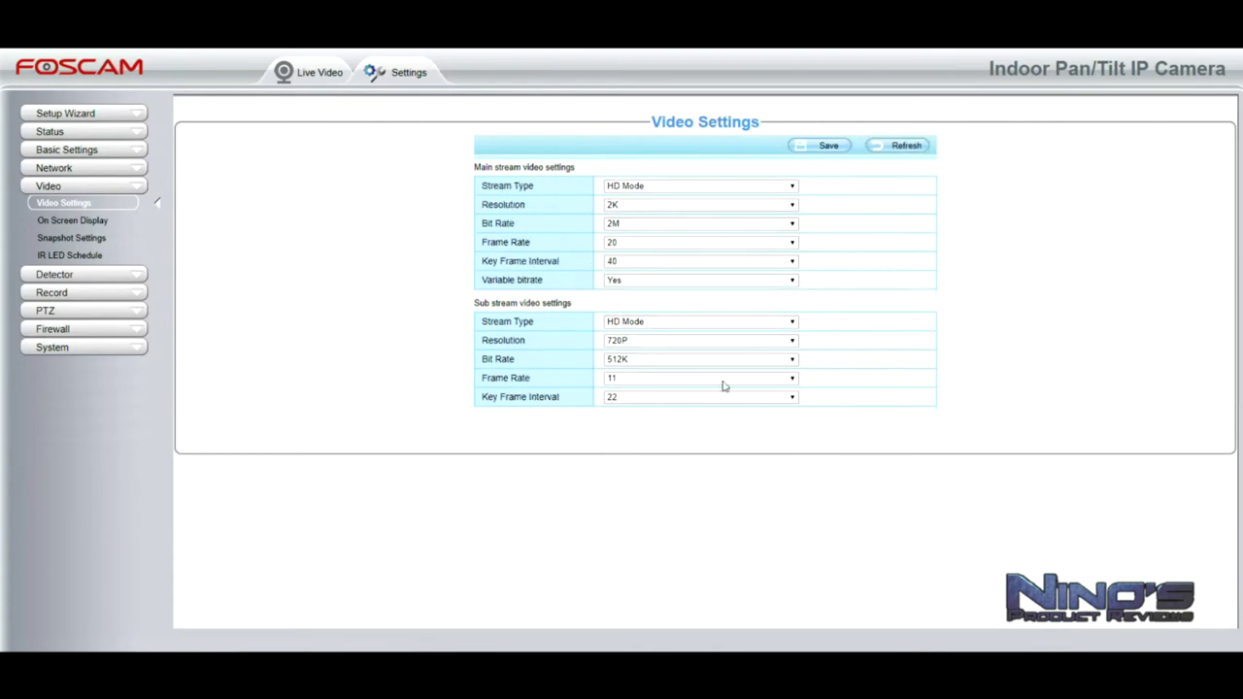
{"action": "left_click", "coordinate": [670, 188]}
{"action": "left_click", "coordinate": [670, 187]}
{"action": "left_click", "coordinate": [670, 206]}
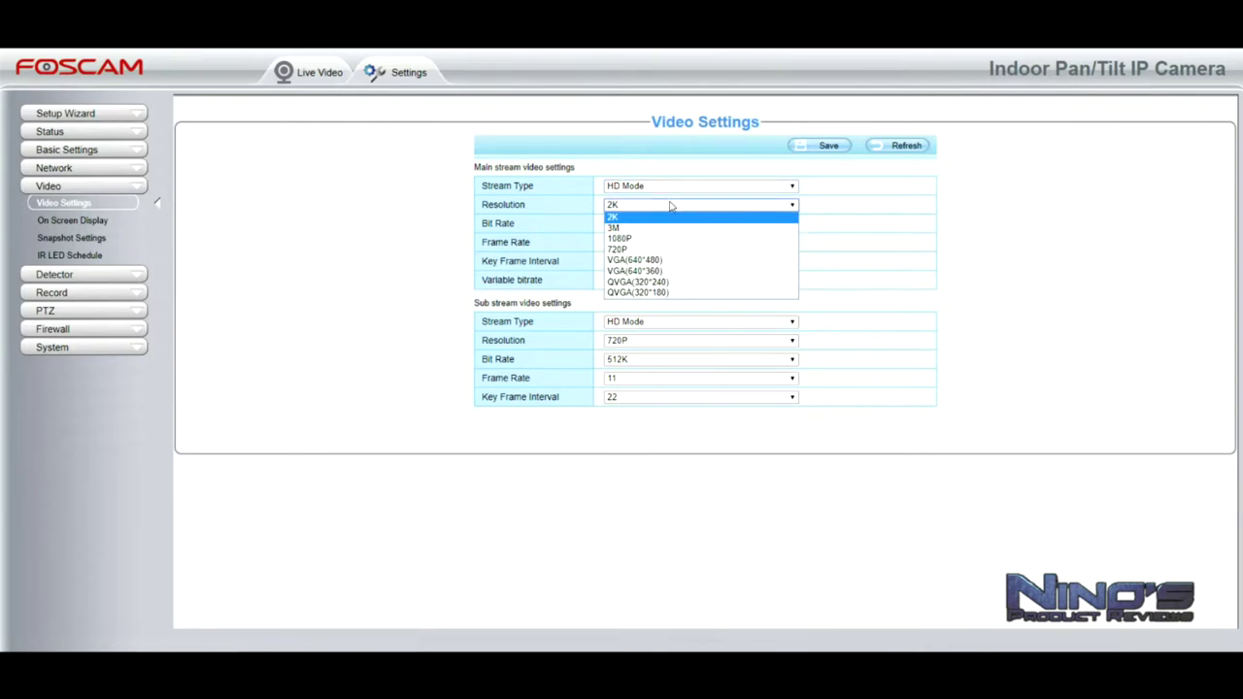
{"action": "left_click", "coordinate": [669, 205]}
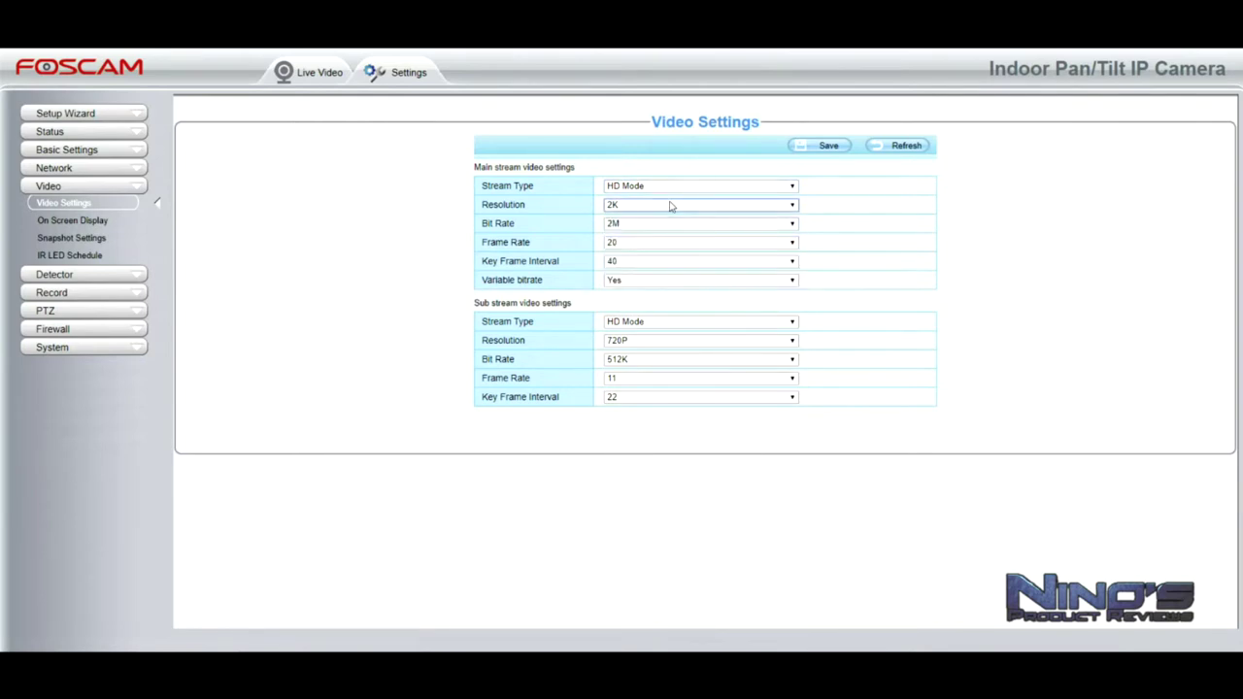
Set the main stream's bit rate to 6M and frame rate to 25, and save the video settings.
{"action": "left_click", "coordinate": [648, 226]}
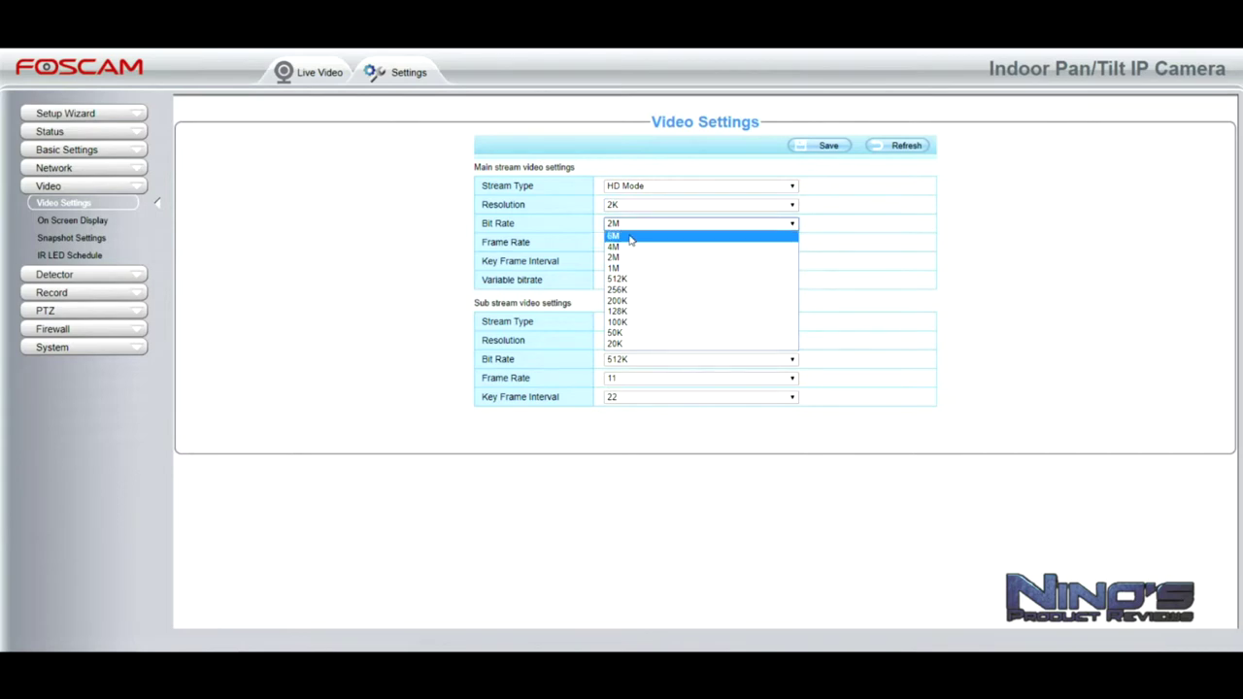
{"action": "left_click", "coordinate": [641, 235]}
{"action": "left_click", "coordinate": [631, 244]}
{"action": "scroll", "coordinate": [669, 344], "scroll_direction": "down", "scroll_amount": 2}
{"action": "left_click", "coordinate": [624, 460]}
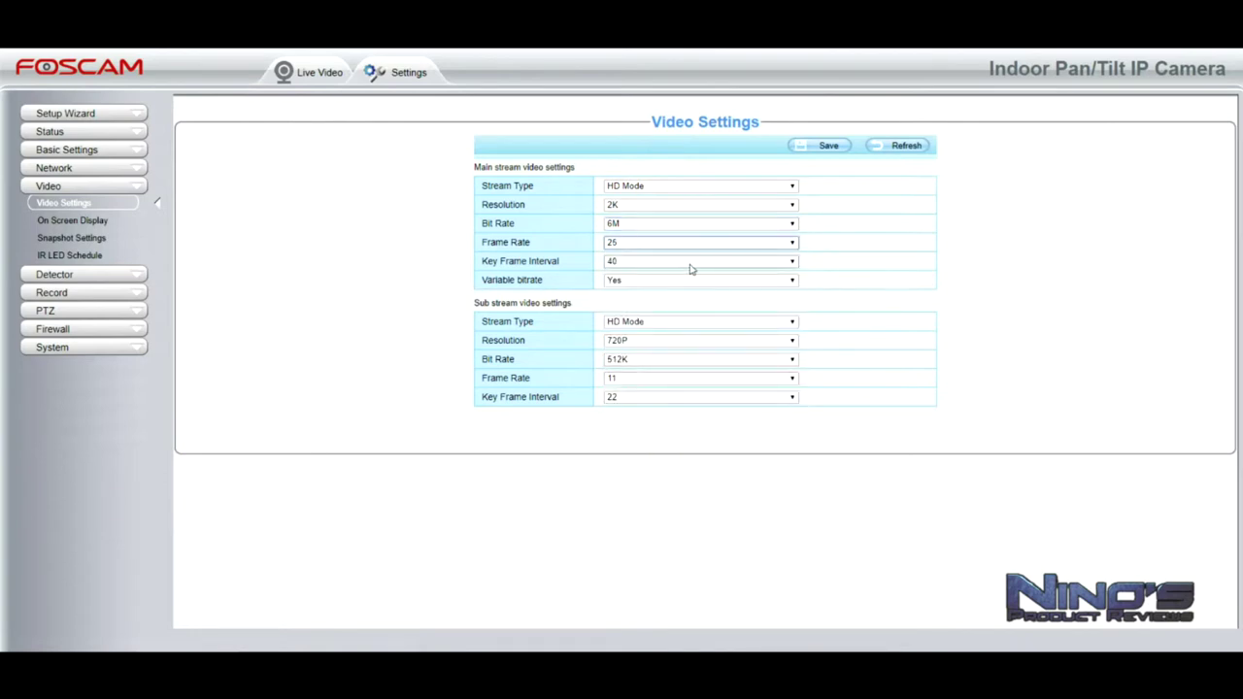
{"action": "left_click", "coordinate": [827, 145]}
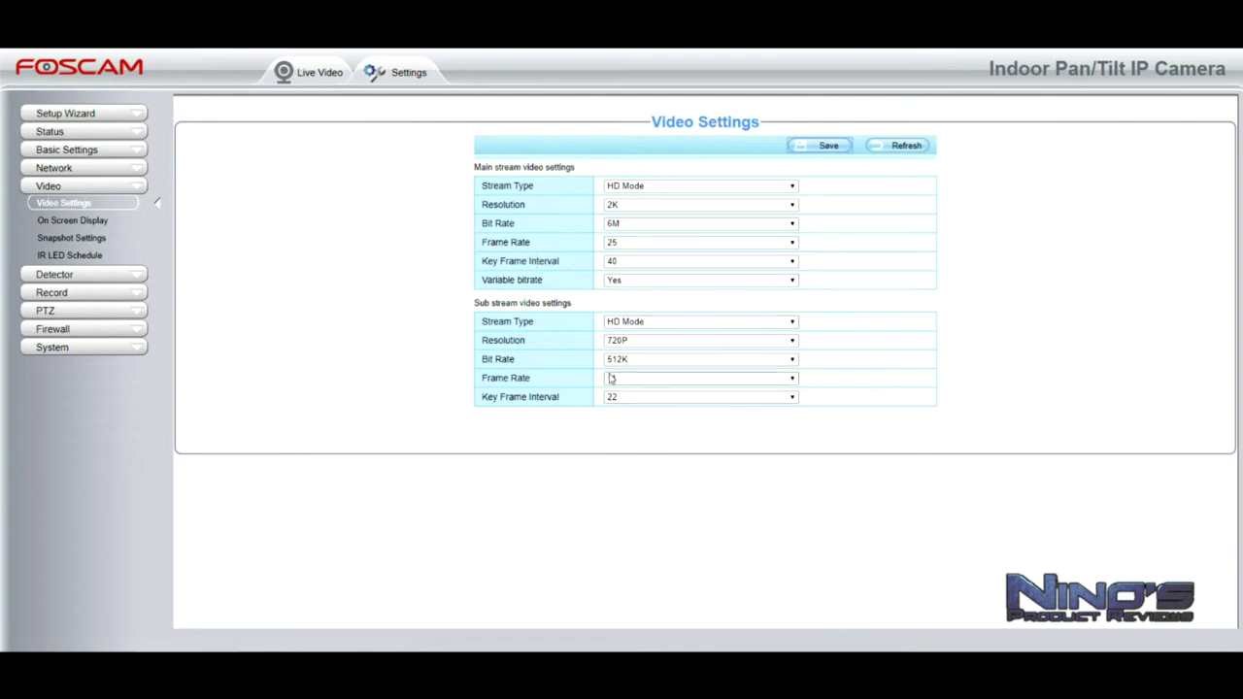
Review the video pages for on-screen display, snapshot settings and the IR LED schedule.
{"action": "left_click", "coordinate": [93, 223]}
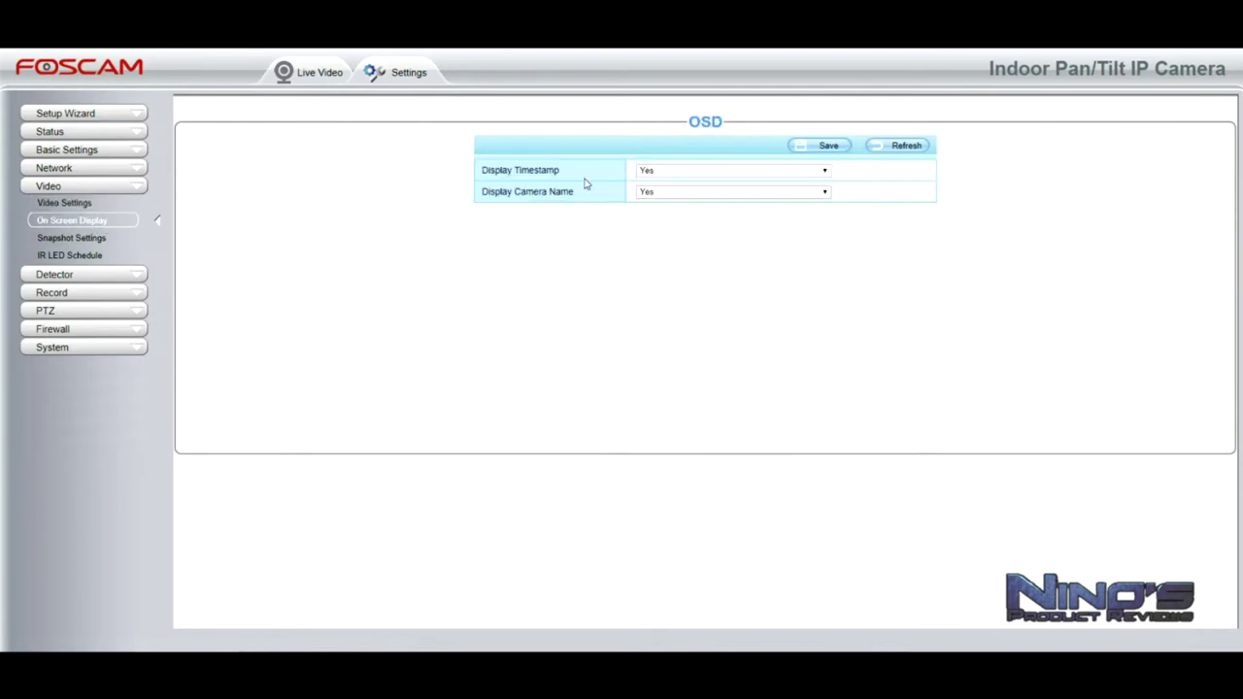
{"action": "left_click", "coordinate": [100, 240]}
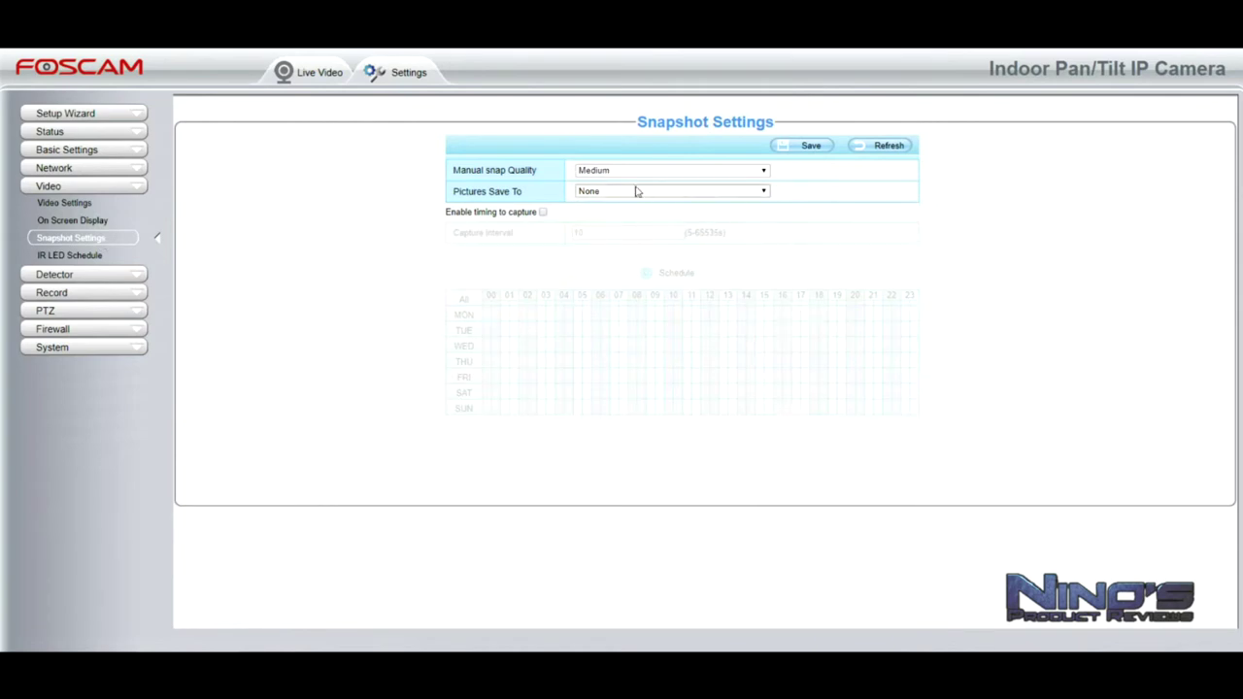
{"action": "left_click", "coordinate": [66, 256]}
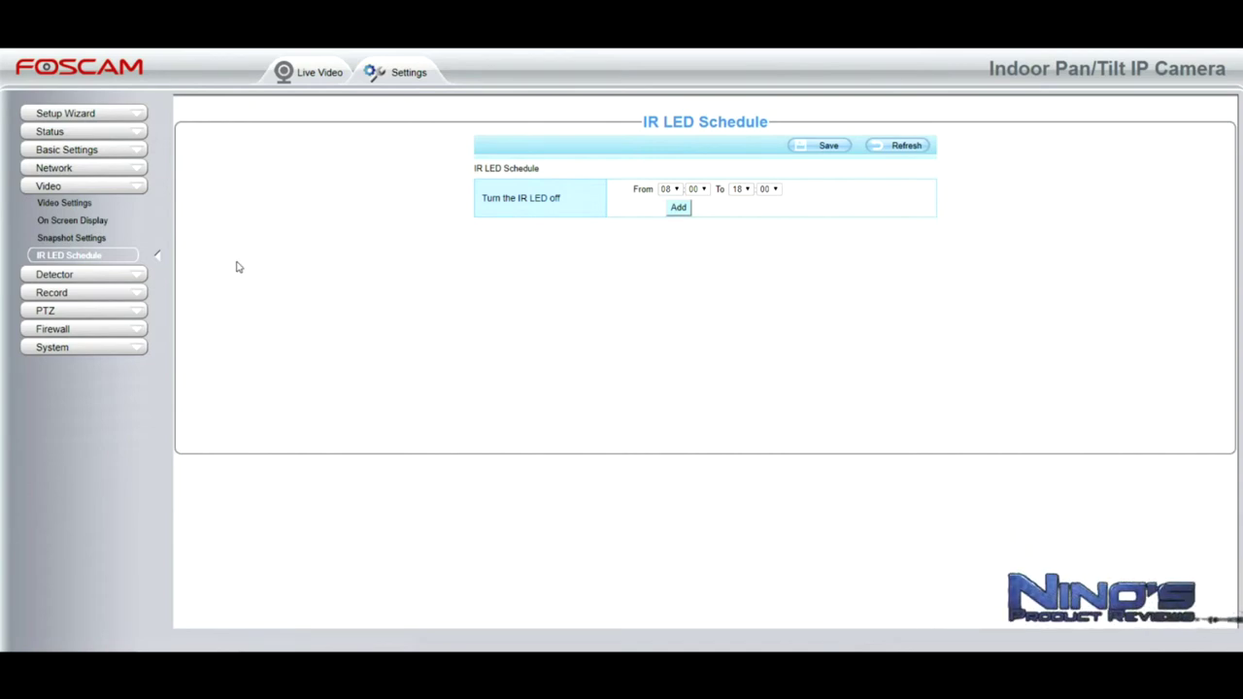
Review the detector's motion detection settings, including the alarm actions and the weekly schedule.
{"action": "left_click", "coordinate": [100, 279]}
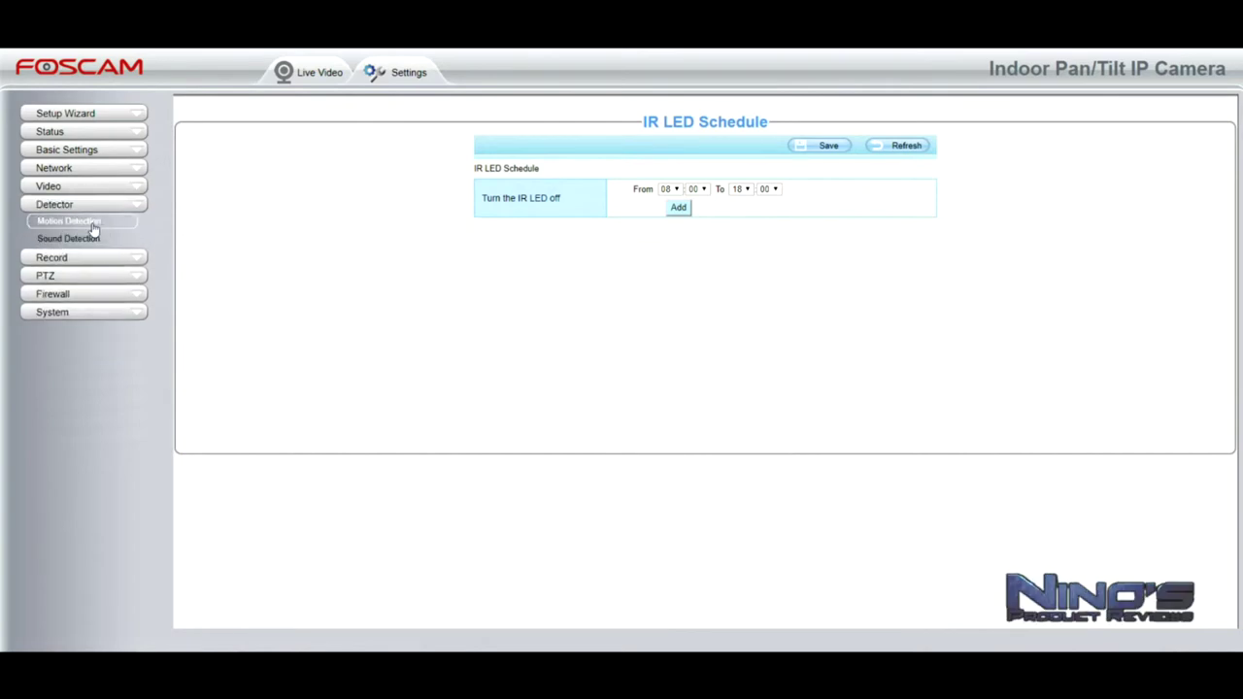
{"action": "left_click", "coordinate": [94, 229]}
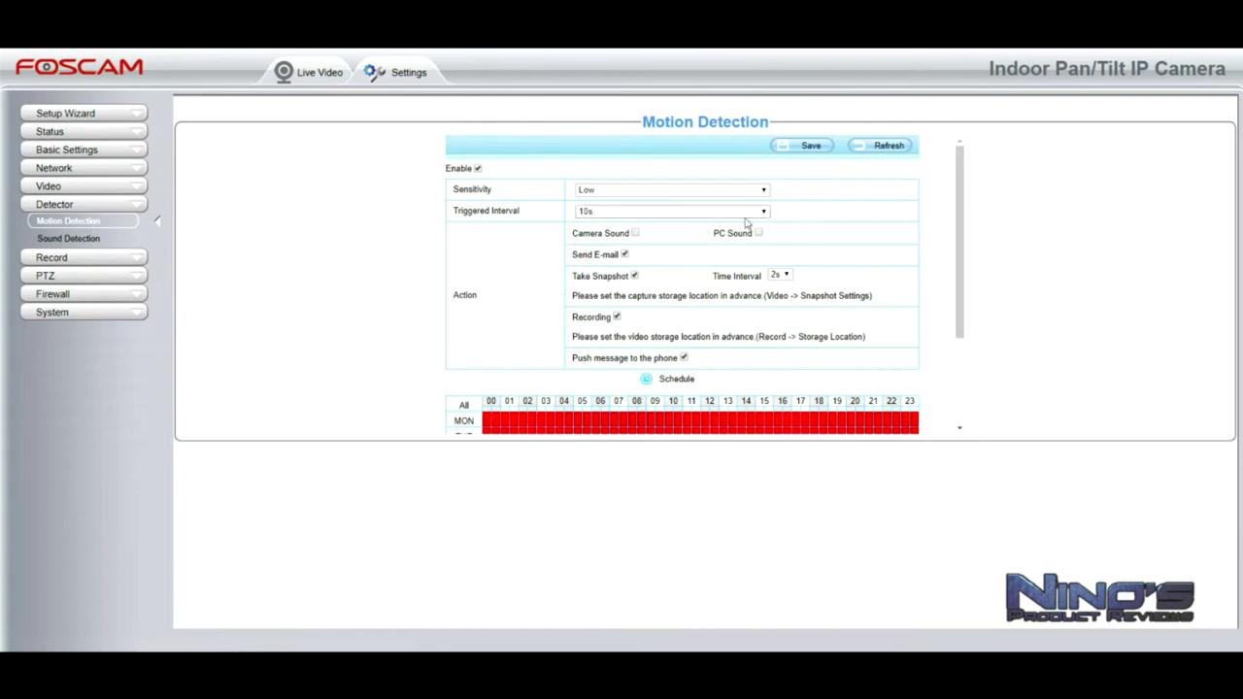
{"action": "left_click_drag", "start_coordinate": [959, 248], "coordinate": [941, 394]}
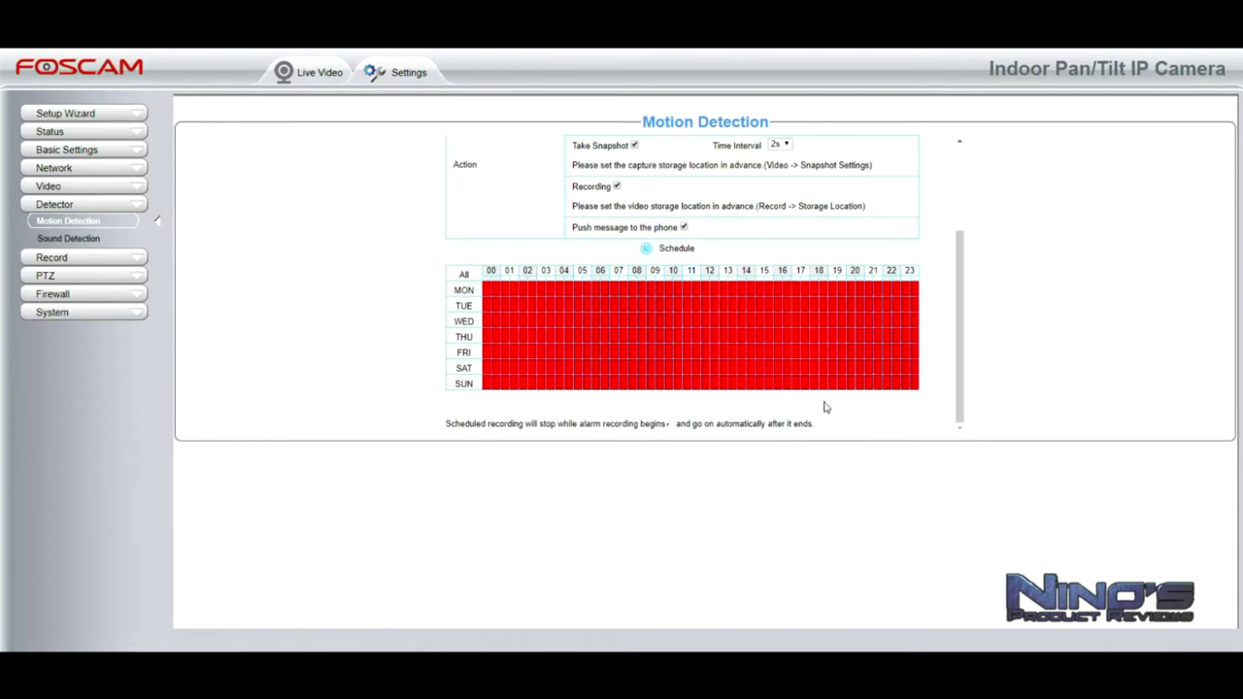
Try deselecting hours on Tuesday and Wednesday in the motion detection schedule, and select those hours again.
{"action": "left_click_drag", "start_coordinate": [623, 321], "coordinate": [782, 322]}
{"action": "left_click", "coordinate": [714, 305]}
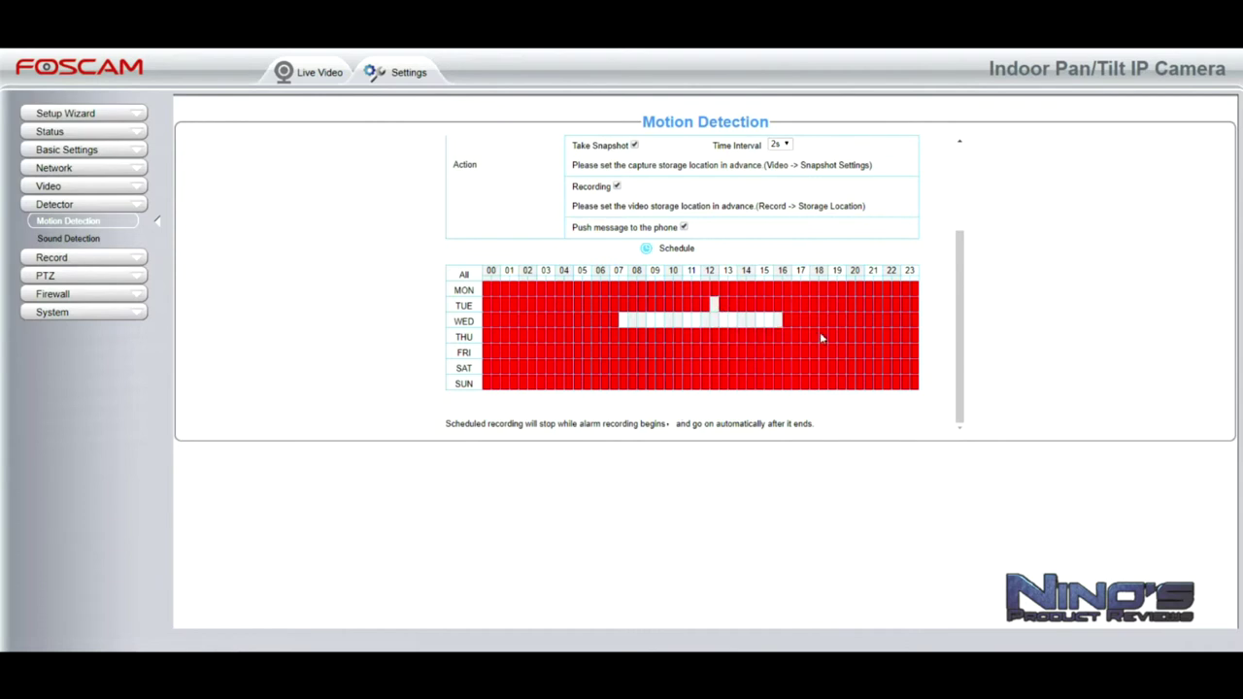
{"action": "left_click", "coordinate": [859, 367]}
{"action": "left_click", "coordinate": [714, 306]}
{"action": "left_click_drag", "start_coordinate": [726, 323], "coordinate": [626, 326]}
{"action": "left_click_drag", "start_coordinate": [962, 343], "coordinate": [954, 235]}
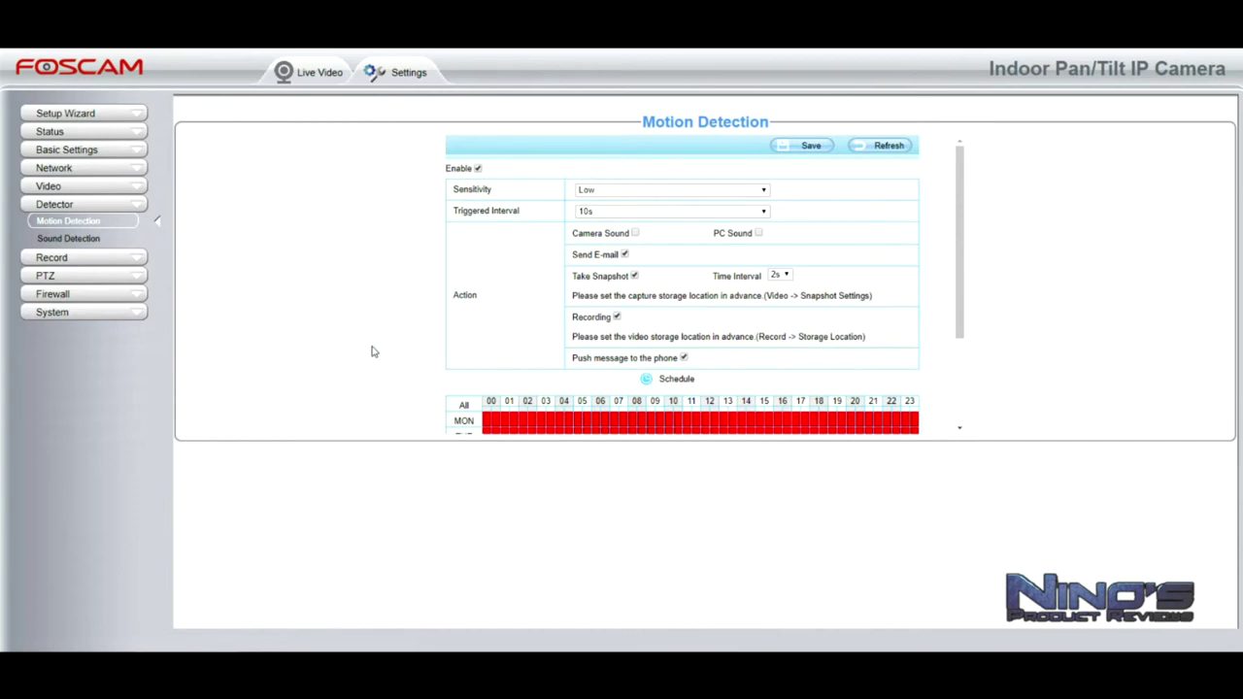
Review the detector's sound detection settings, from the alarm actions through to the weekly schedule.
{"action": "left_click", "coordinate": [55, 239]}
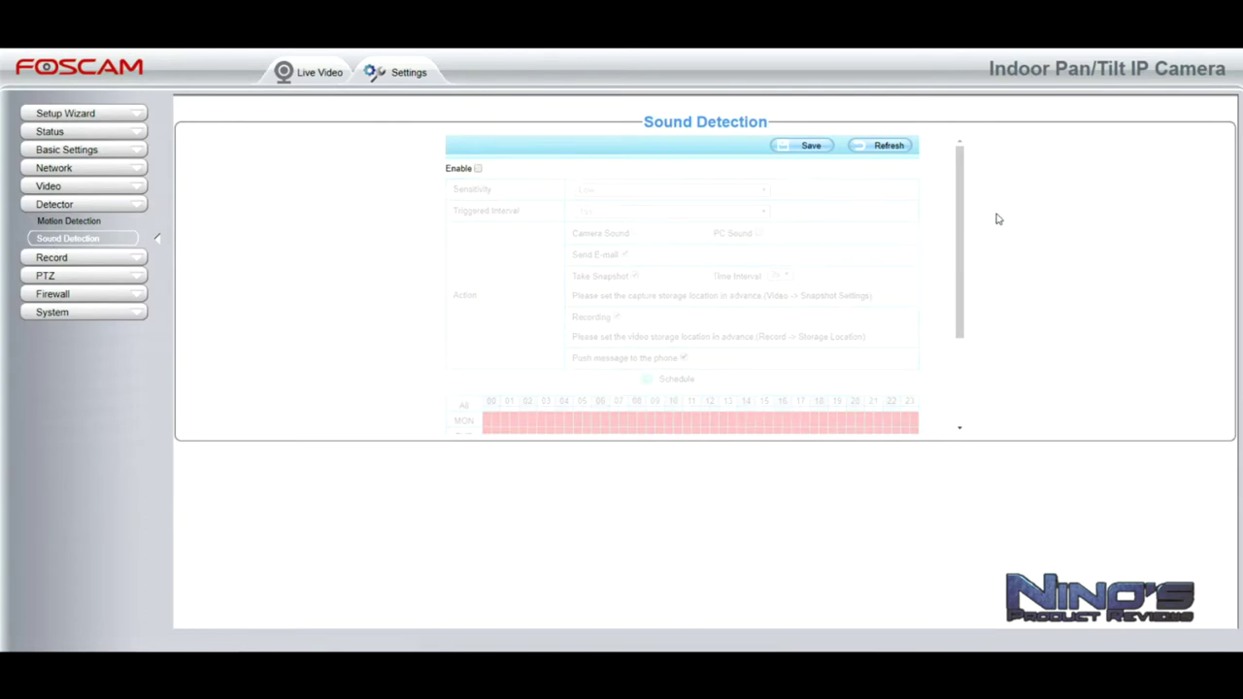
{"action": "left_click_drag", "start_coordinate": [957, 215], "coordinate": [958, 315]}
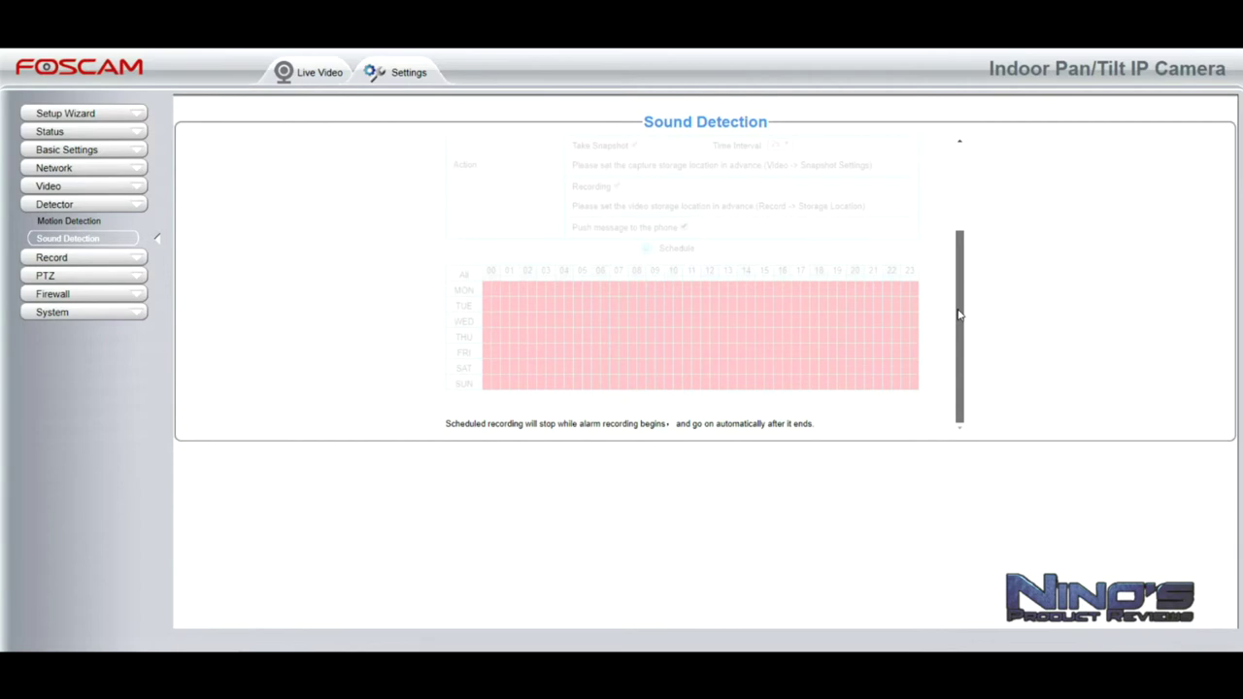
{"action": "left_click_drag", "start_coordinate": [959, 306], "coordinate": [964, 200]}
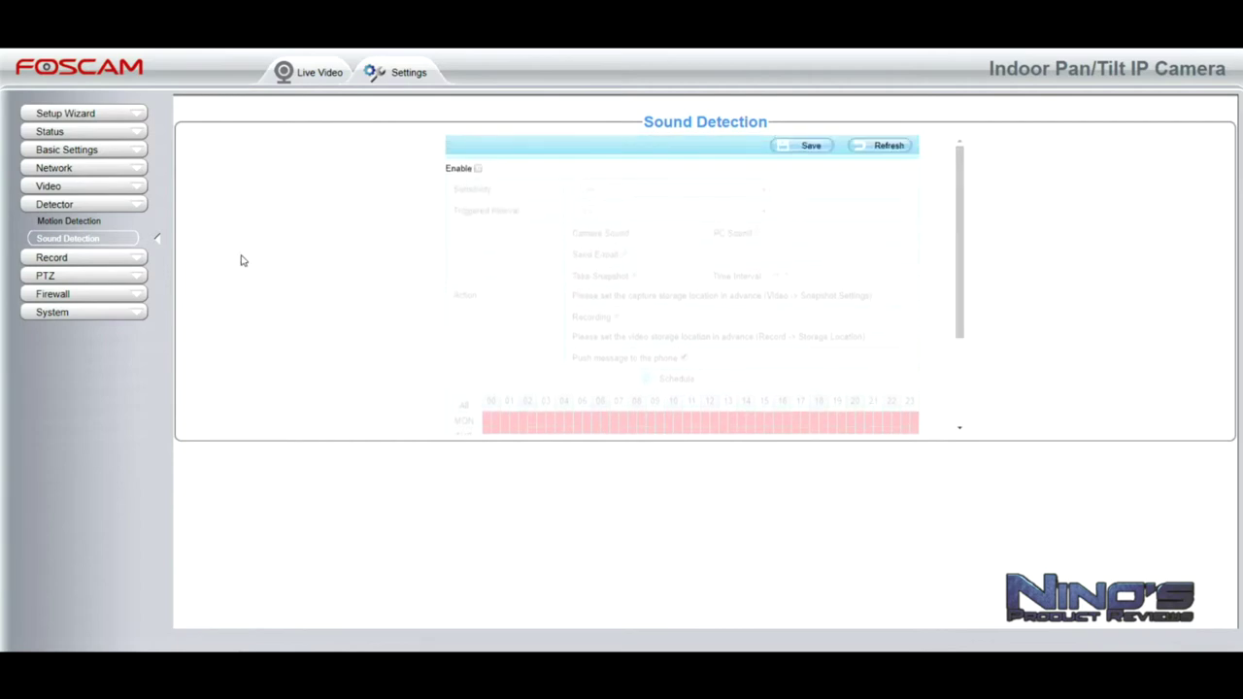
Review the recording storage location and the alarm recording page, including its choices for pre-recorded time and alarm recording time.
{"action": "left_click", "coordinate": [70, 259]}
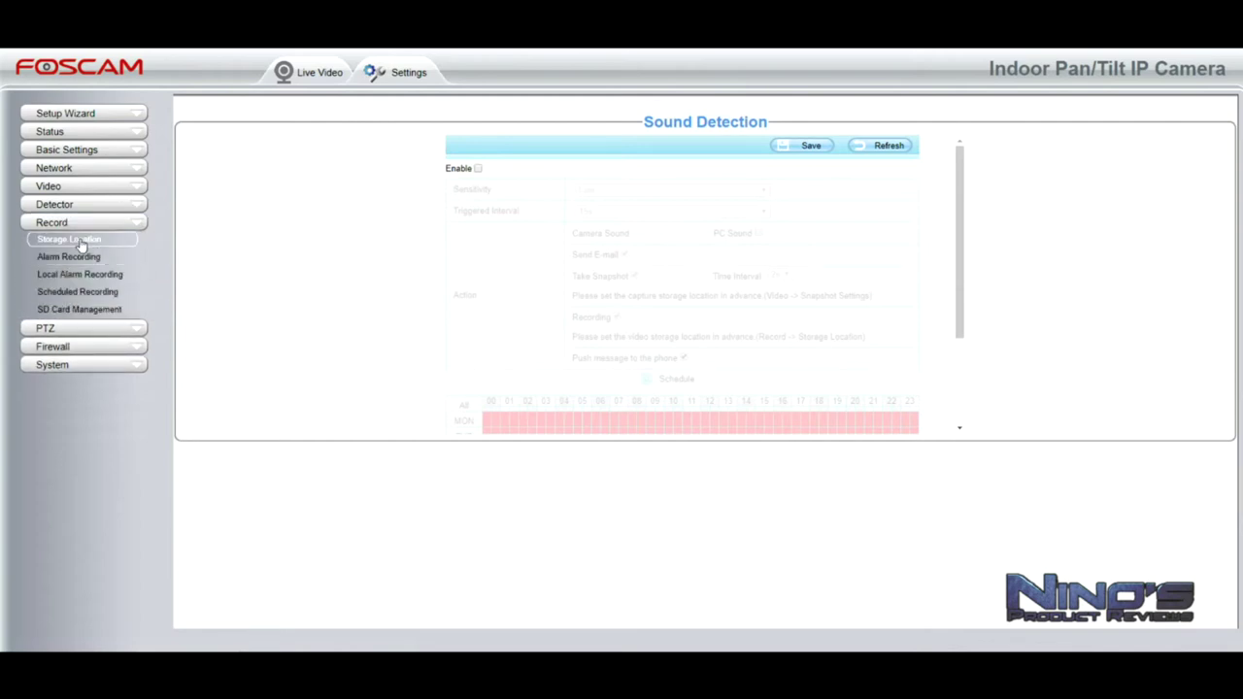
{"action": "left_click", "coordinate": [78, 241]}
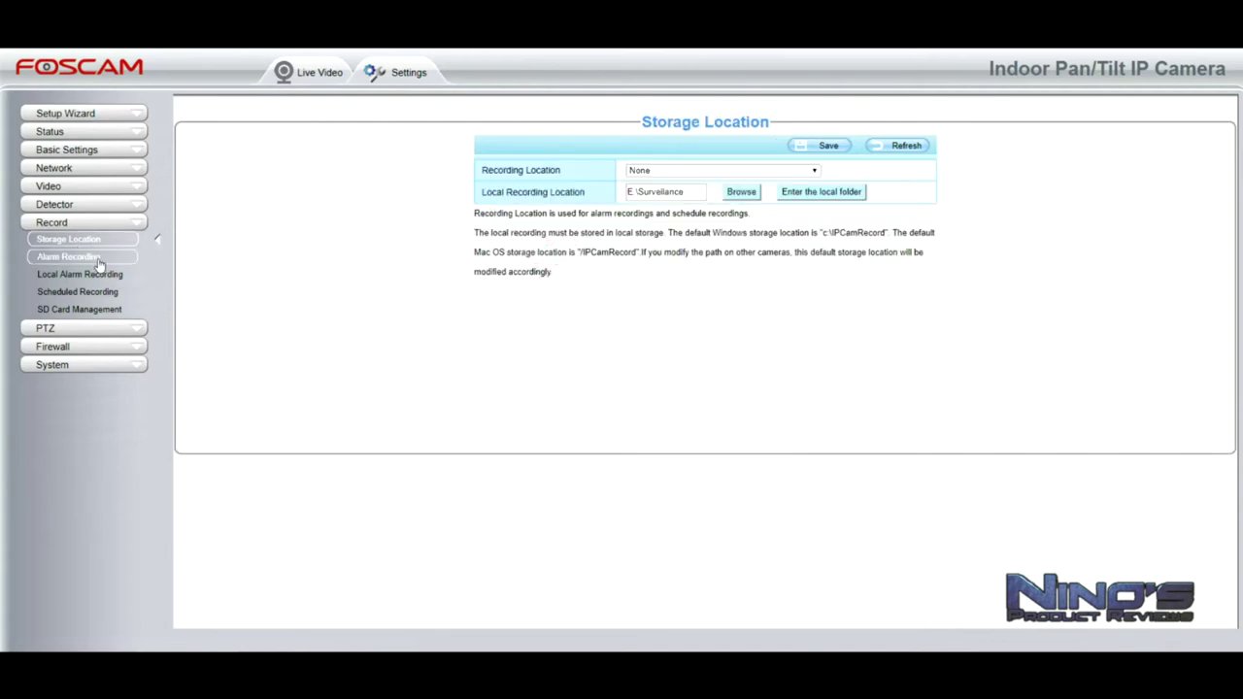
{"action": "left_click", "coordinate": [69, 257]}
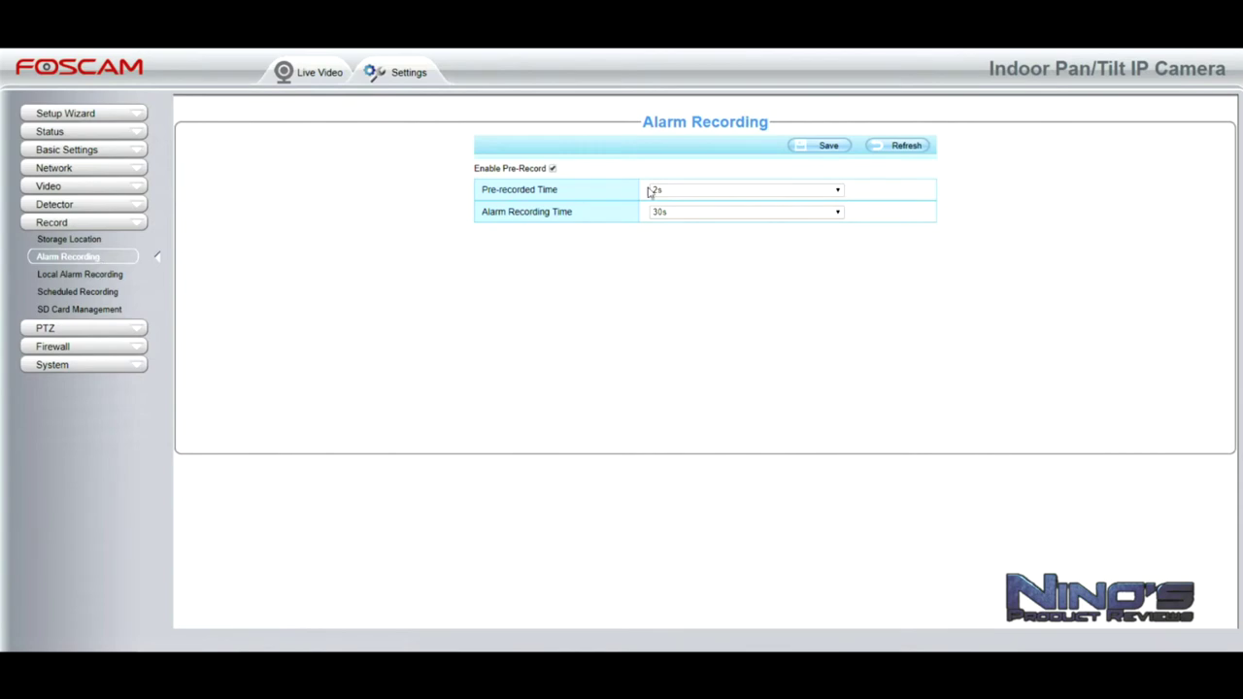
{"action": "left_click", "coordinate": [704, 194]}
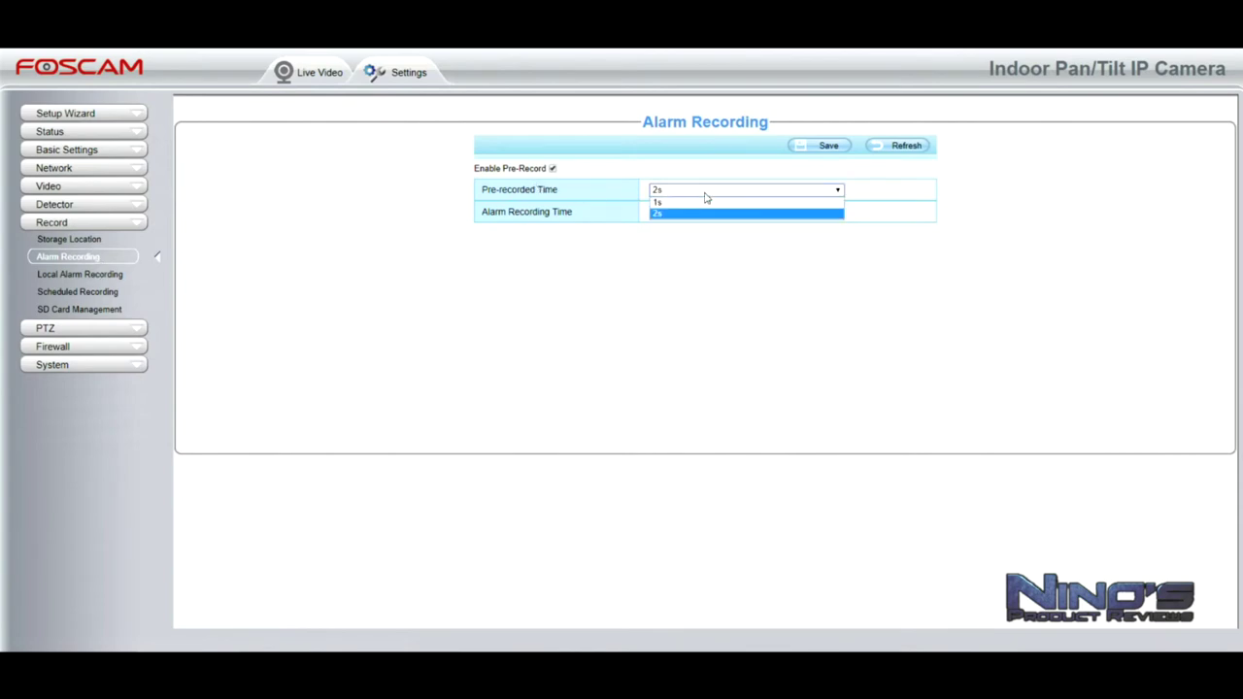
{"action": "left_click", "coordinate": [706, 194]}
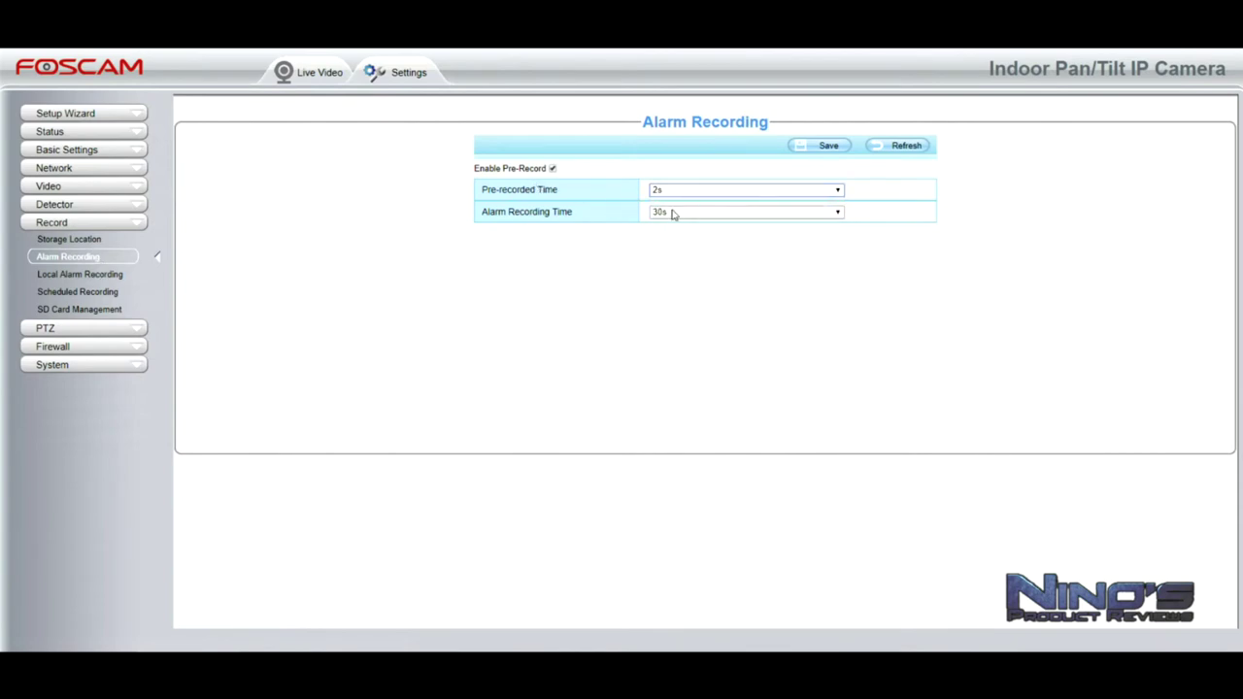
{"action": "left_click", "coordinate": [685, 216]}
{"action": "left_click", "coordinate": [685, 217]}
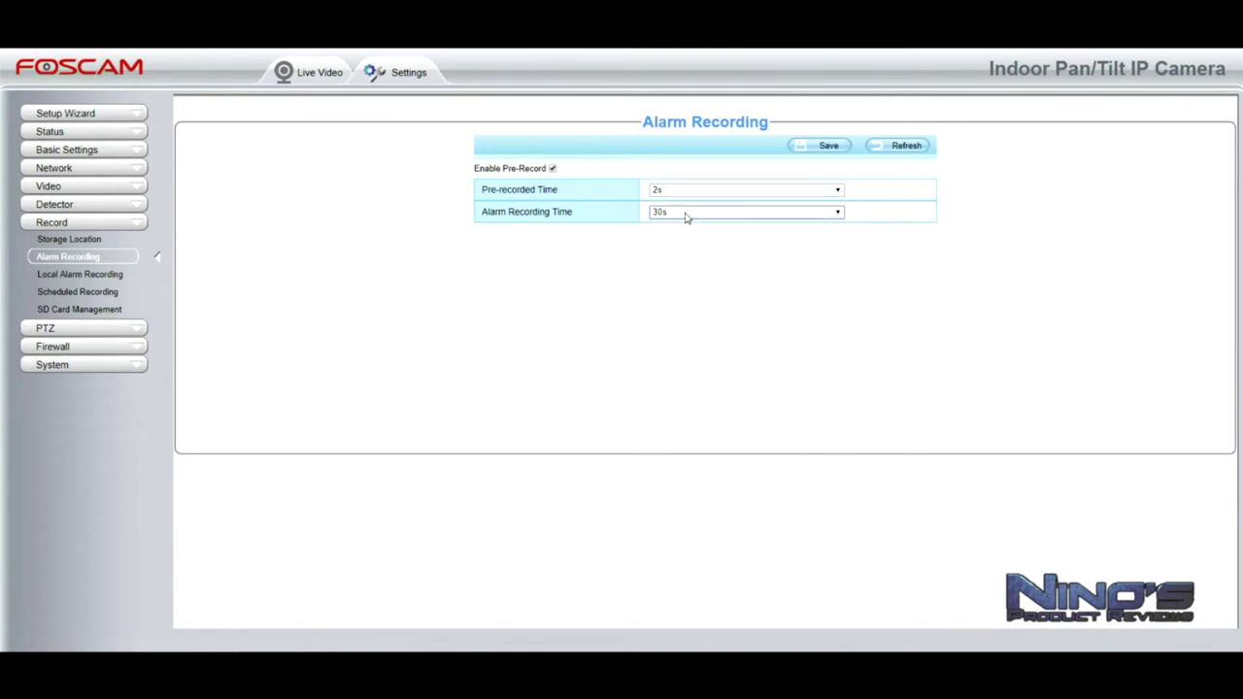
Review the recording pages for local alarm recording, scheduled recording and SD card management.
{"action": "left_click", "coordinate": [60, 276]}
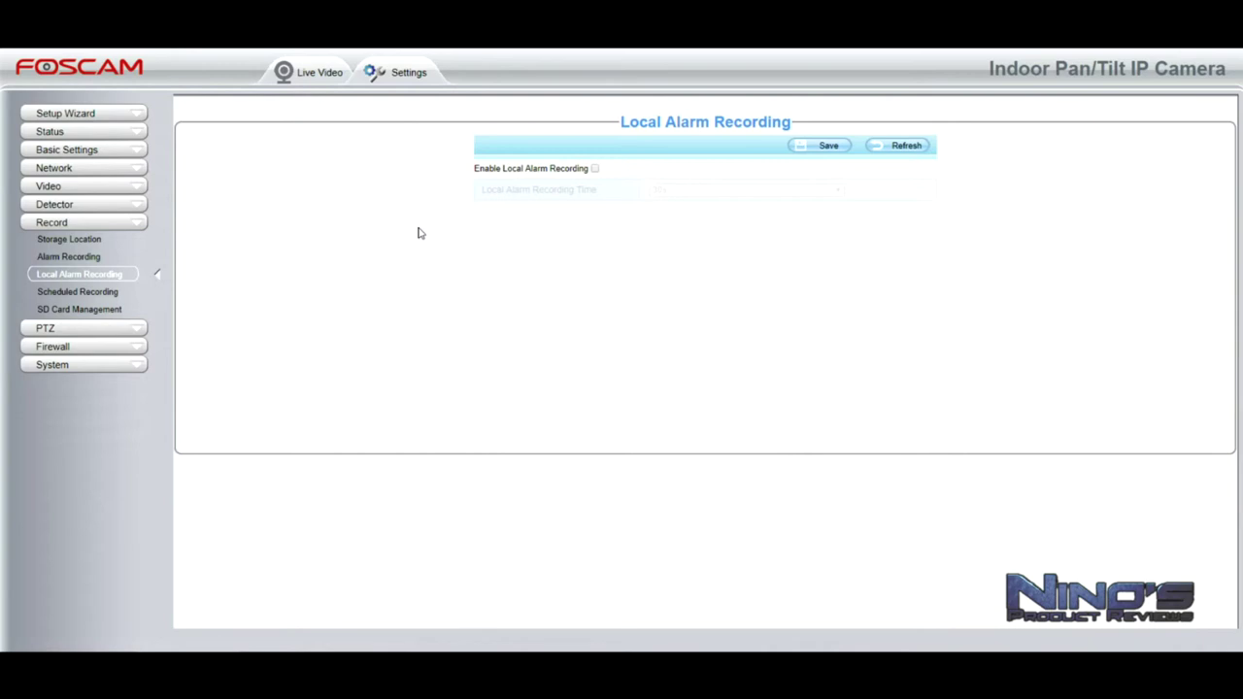
{"action": "left_click", "coordinate": [75, 296]}
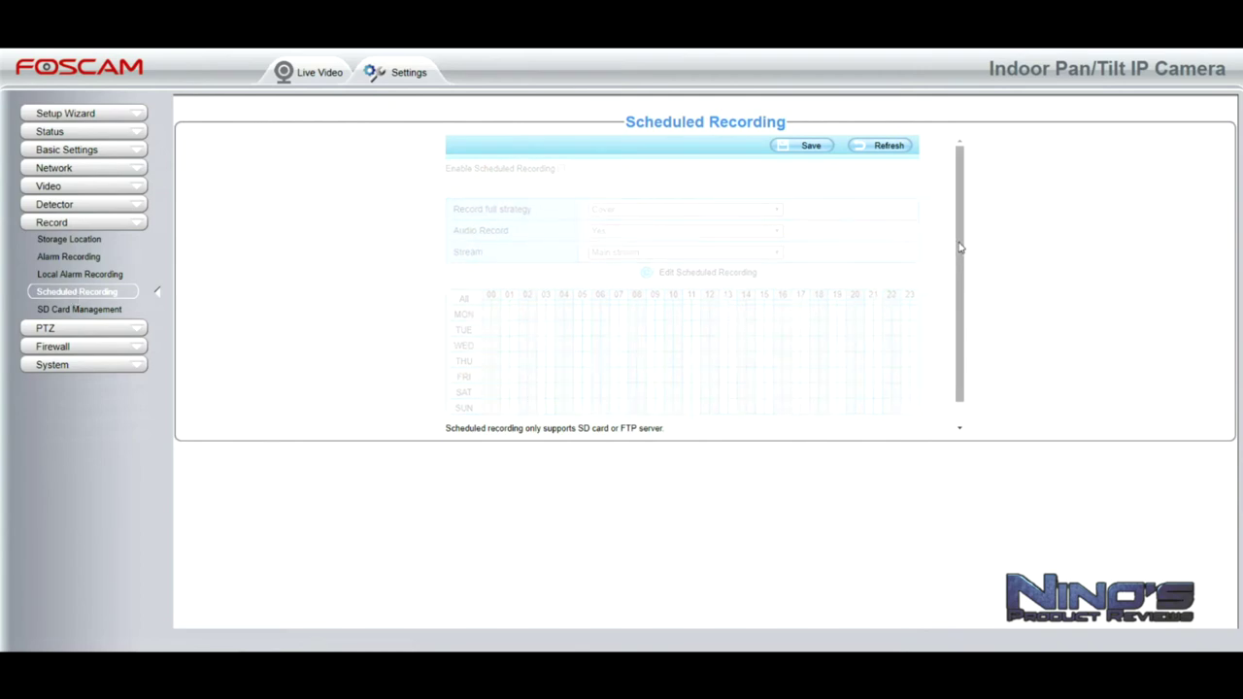
{"action": "scroll", "coordinate": [961, 281], "scroll_direction": "down", "scroll_amount": 1}
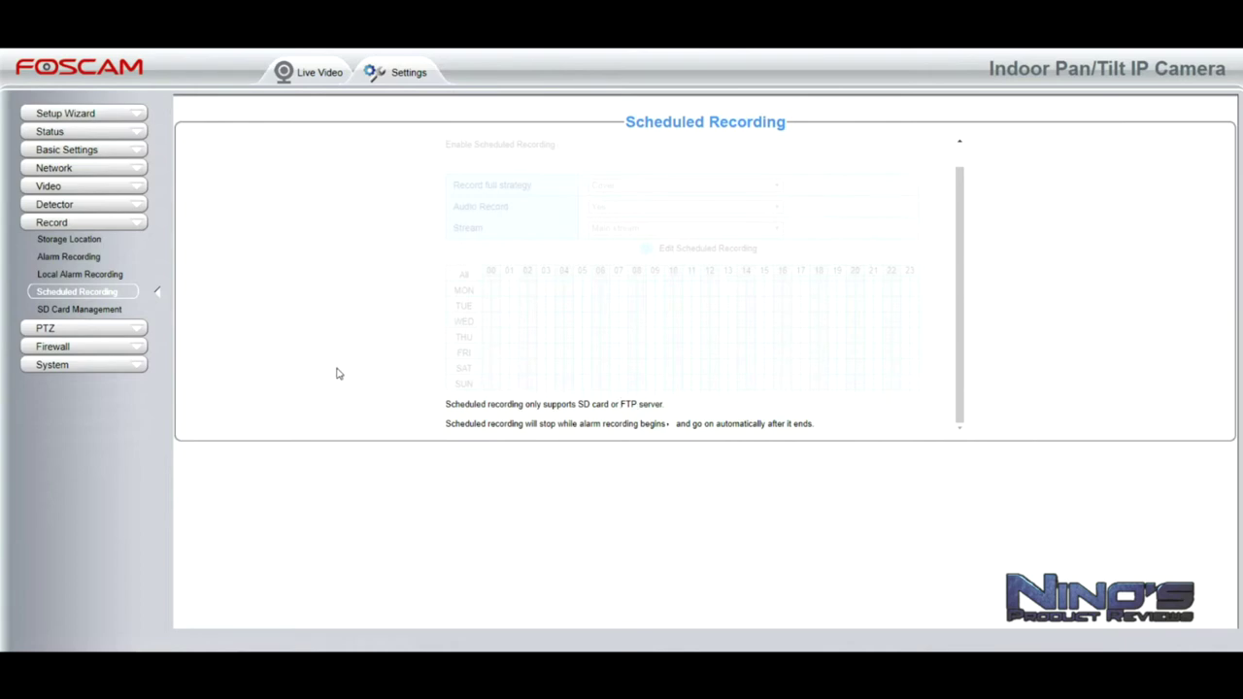
{"action": "scroll", "coordinate": [660, 347], "scroll_direction": "up", "scroll_amount": 1}
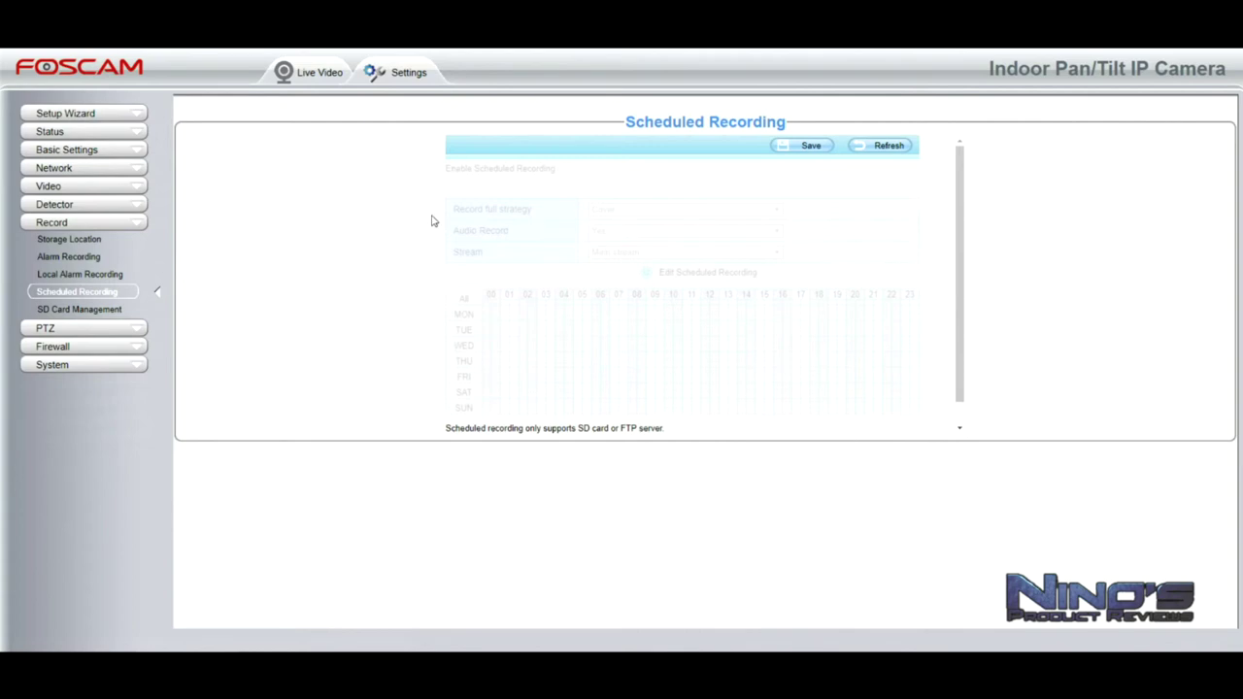
{"action": "left_click", "coordinate": [81, 310]}
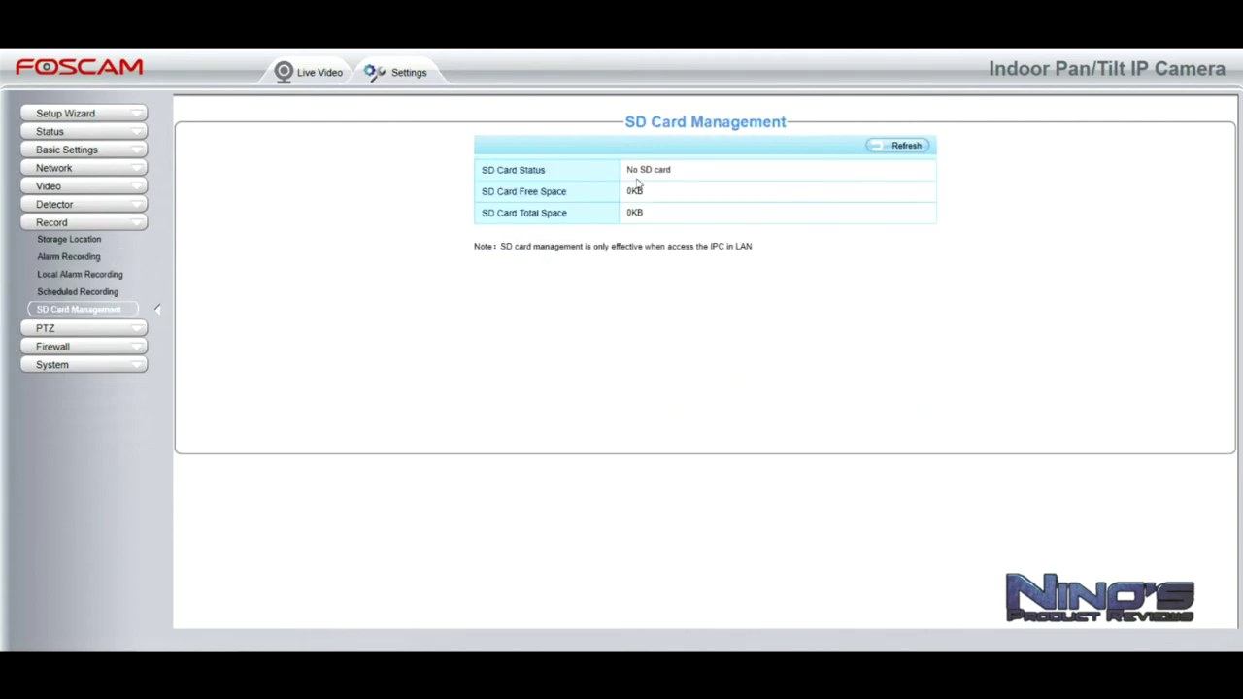
Review the PTZ pages for pan and tilt speed choices, cruise settings and start-up options.
{"action": "left_click", "coordinate": [90, 334]}
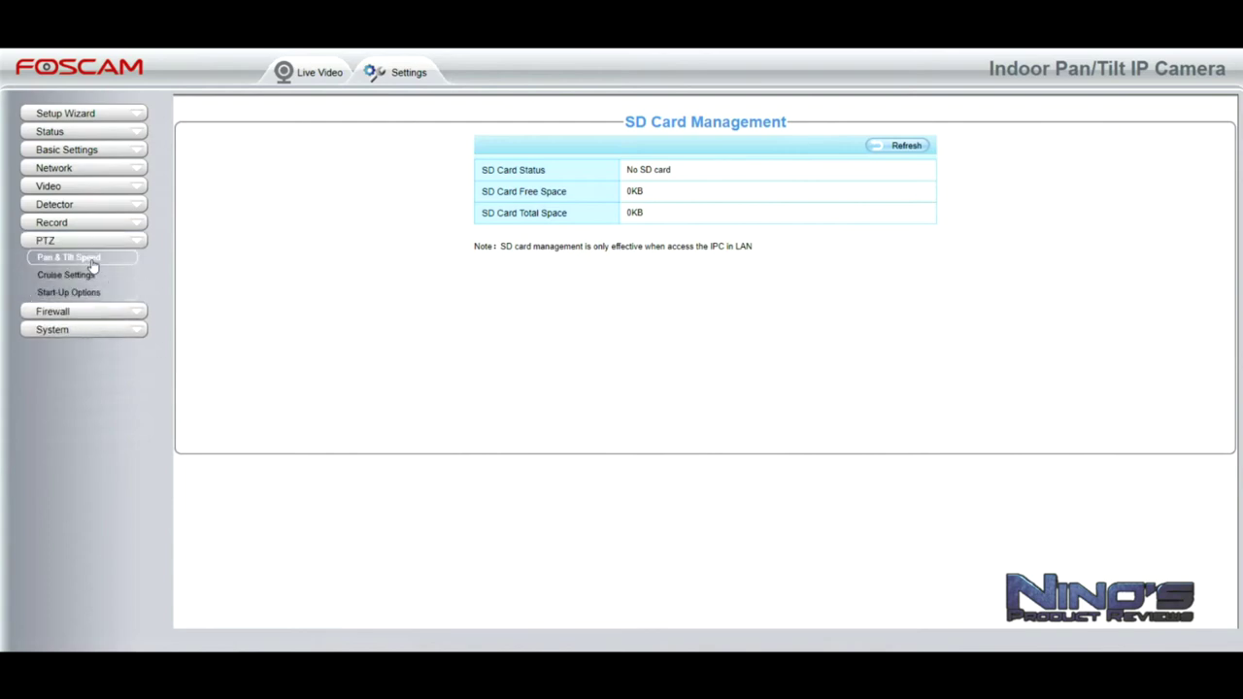
{"action": "left_click", "coordinate": [93, 260]}
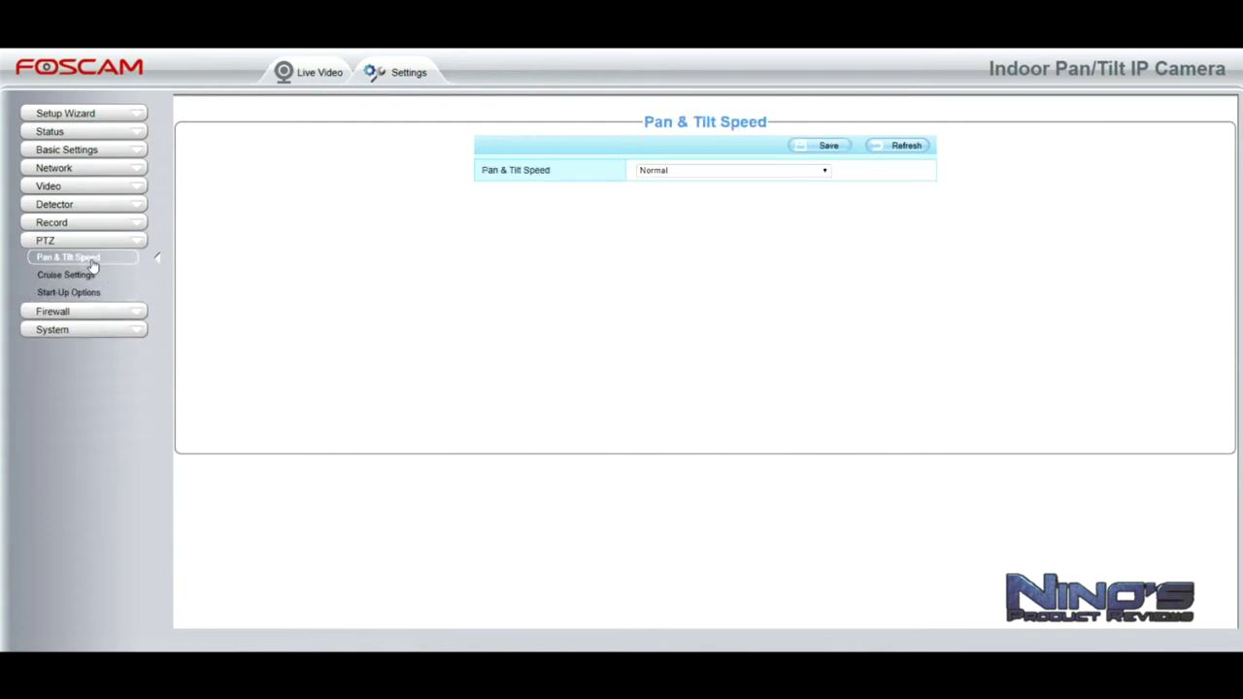
{"action": "left_click", "coordinate": [750, 172]}
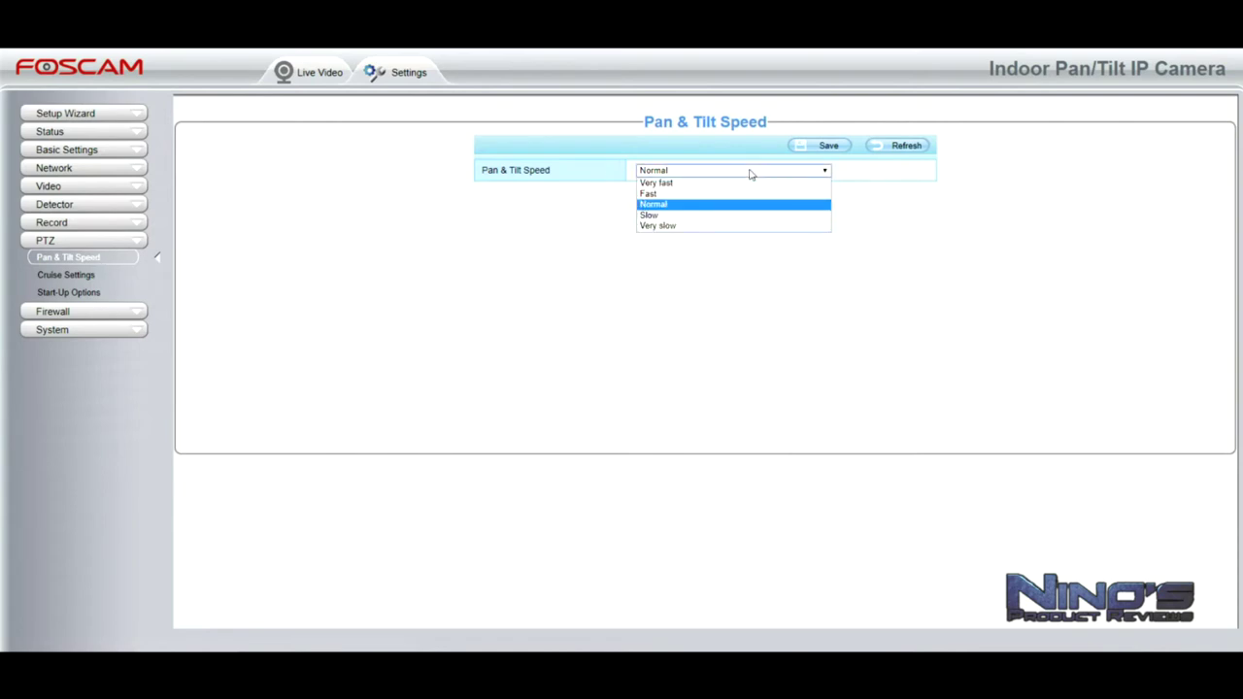
{"action": "left_click", "coordinate": [749, 172]}
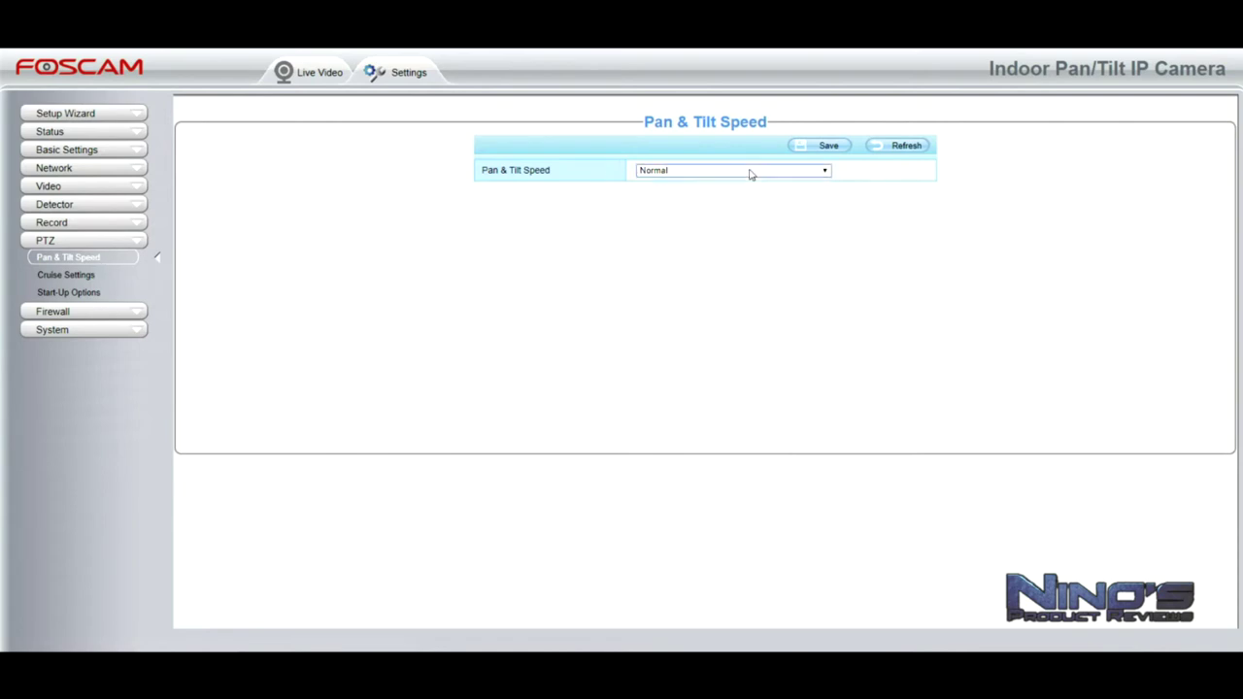
{"action": "left_click", "coordinate": [92, 280]}
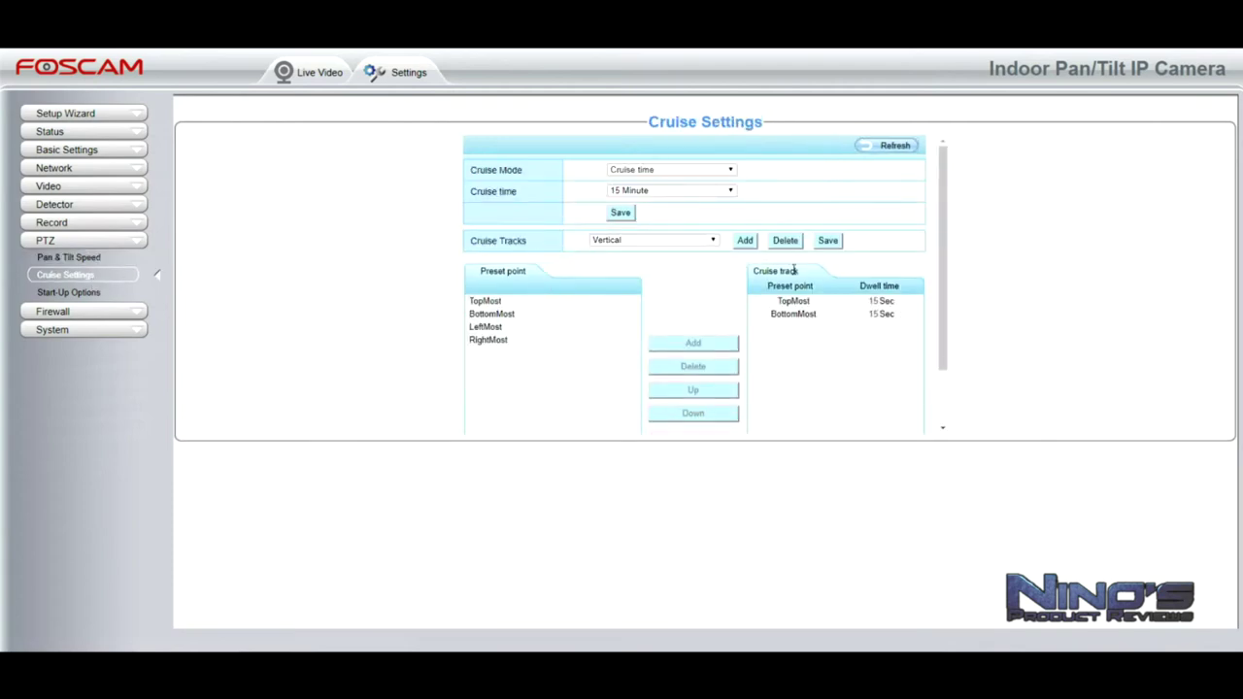
{"action": "mouse_move", "coordinate": [943, 236]}
{"action": "left_mouse_down"}
{"action": "mouse_move", "coordinate": [949, 304]}
{"action": "mouse_move", "coordinate": [943, 236]}
{"action": "left_mouse_up"}
{"action": "left_click", "coordinate": [82, 294]}
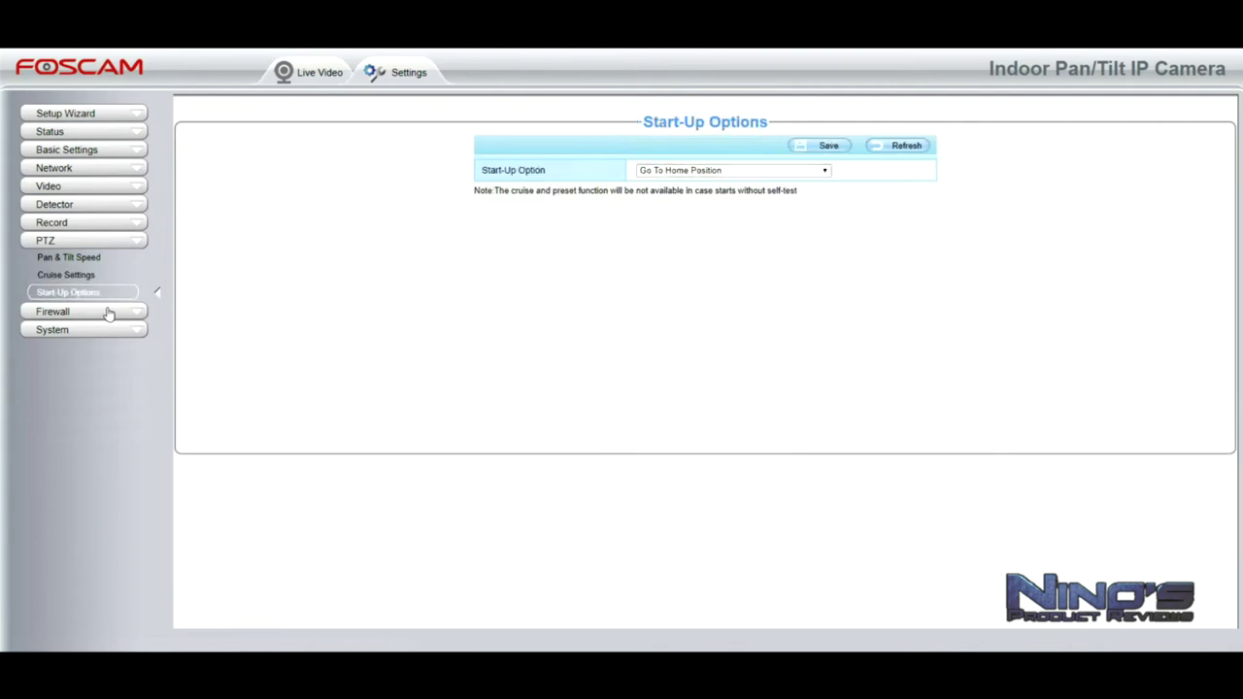
Look over the pages available in the firewall and system settings.
{"action": "left_click", "coordinate": [109, 312]}
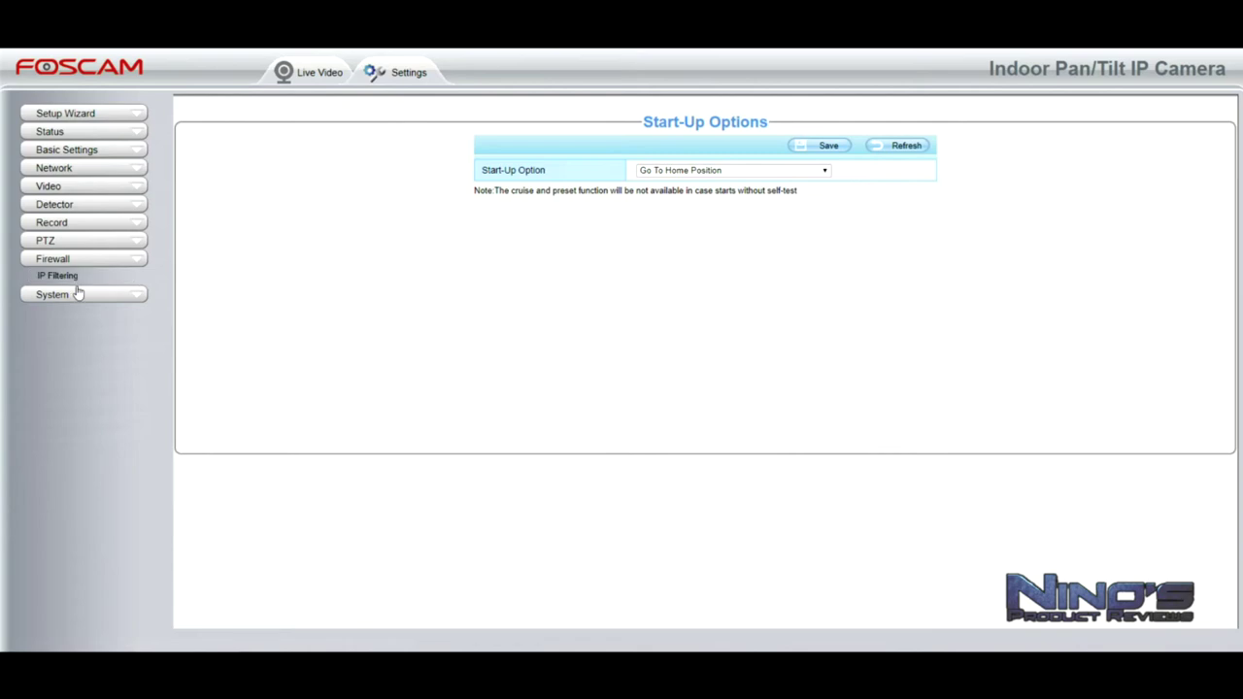
{"action": "left_click", "coordinate": [77, 294]}
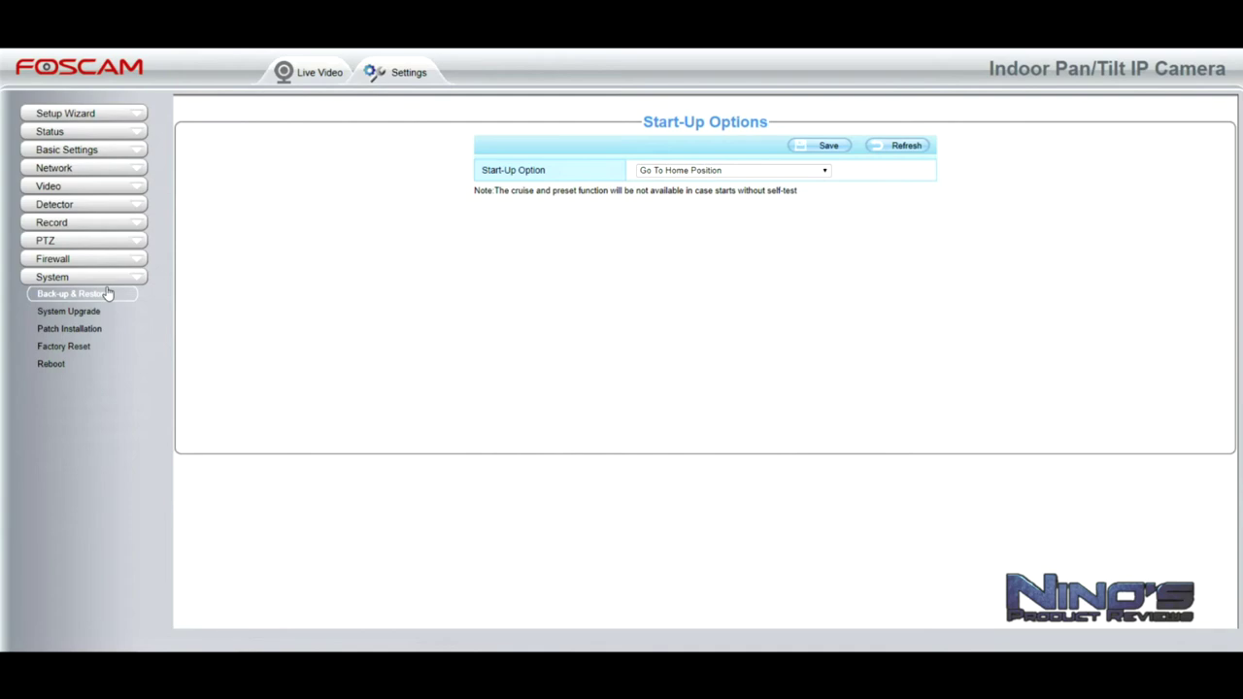
Return to the live video and examine the available stream modes, keeping HD Mode selected.
{"action": "left_click", "coordinate": [307, 78]}
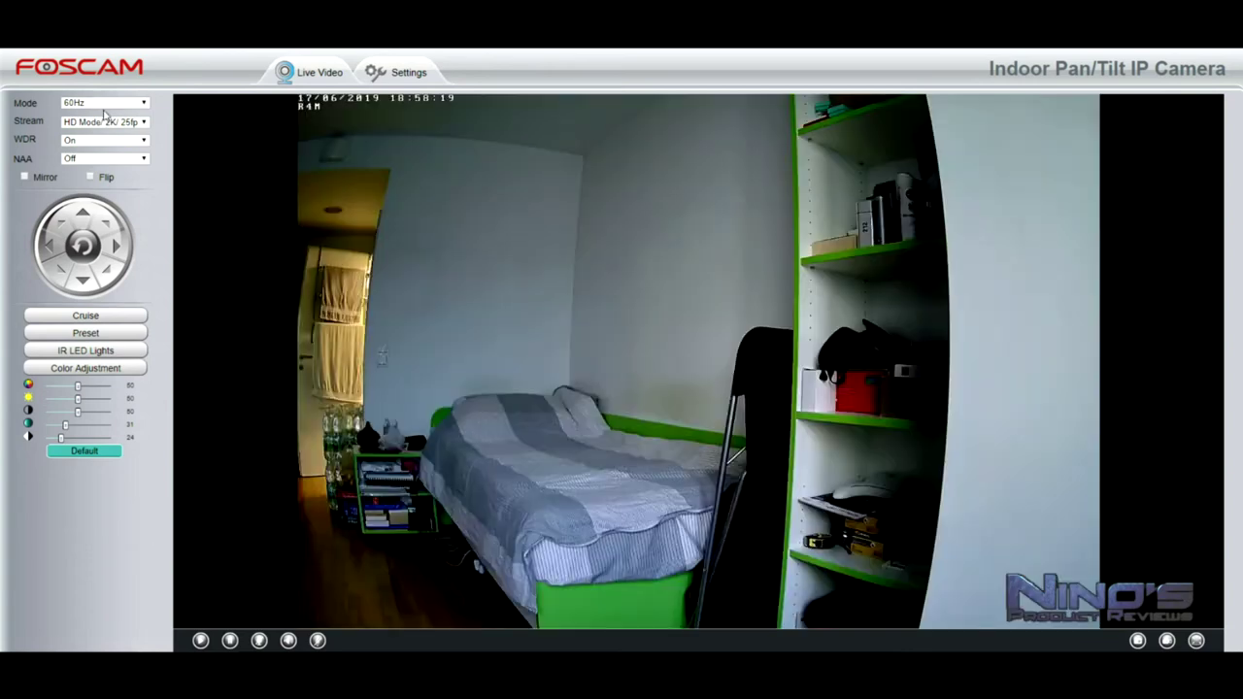
{"action": "left_click", "coordinate": [114, 123]}
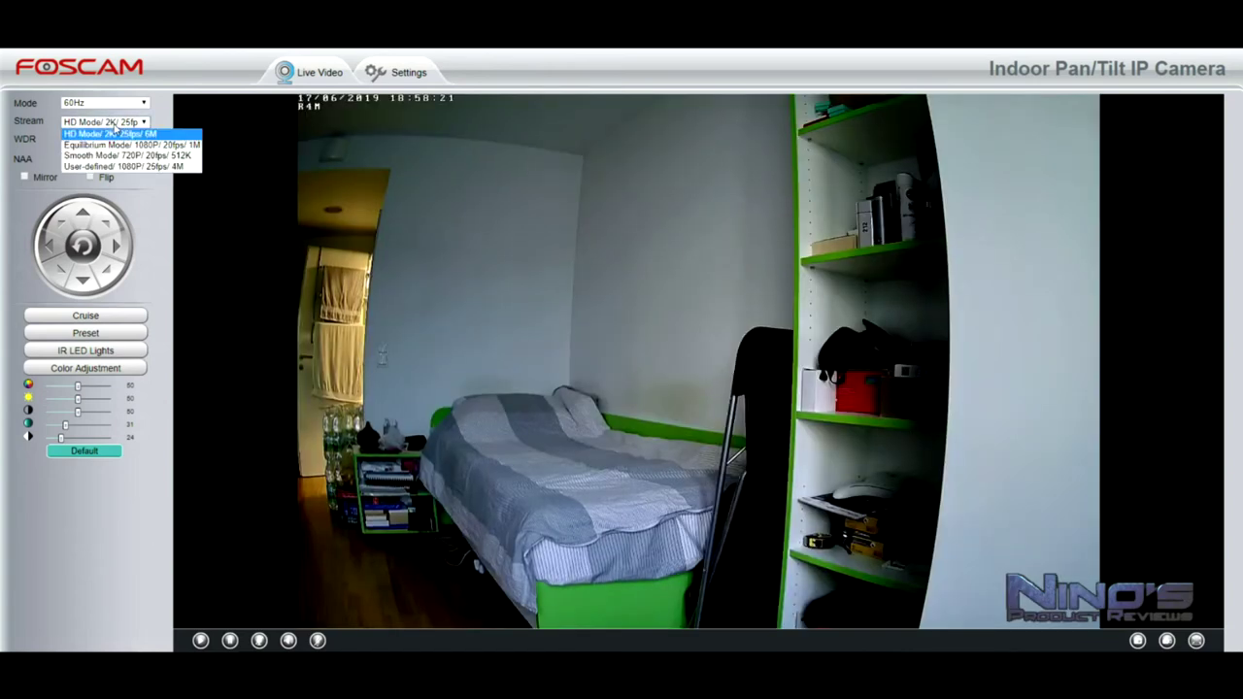
{"action": "left_click", "coordinate": [114, 129]}
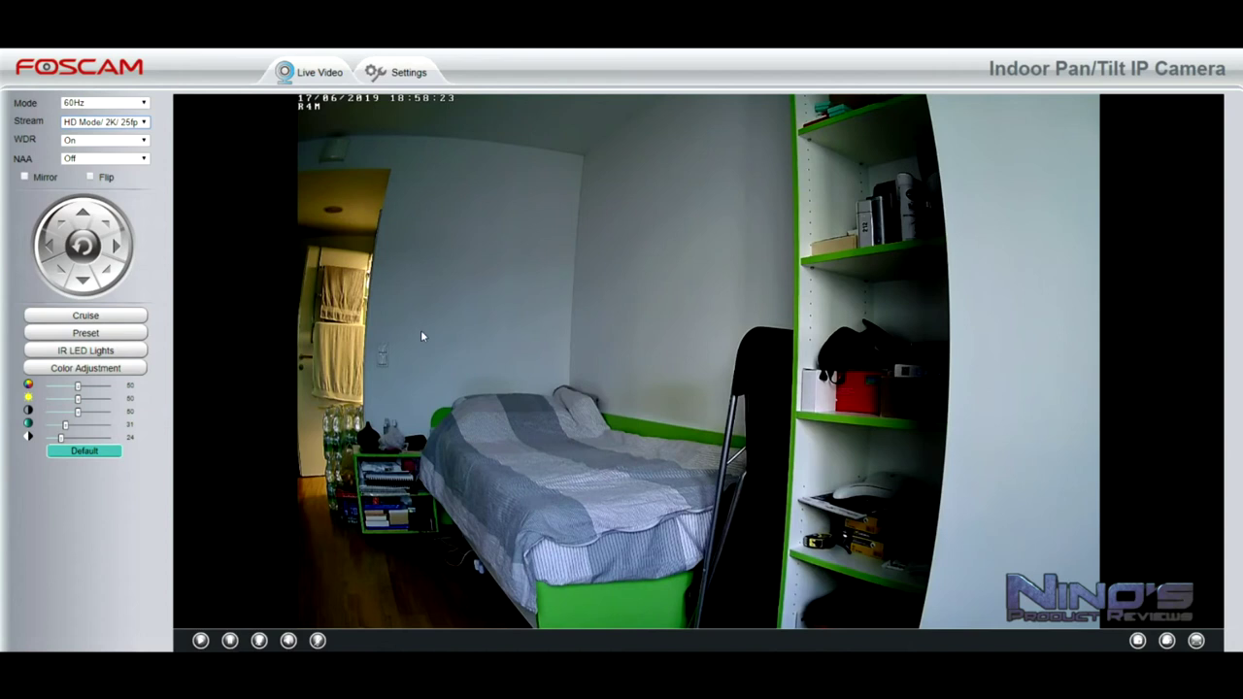